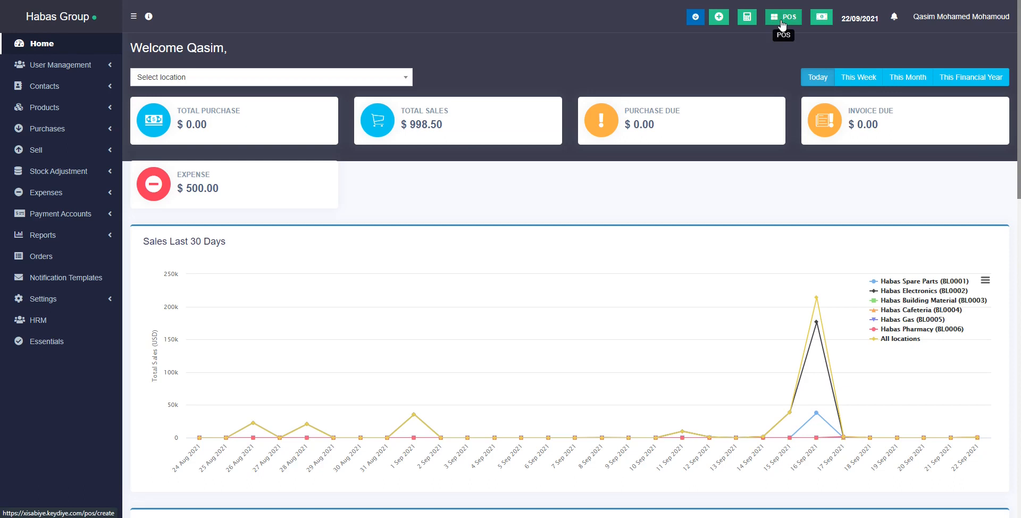
Go from the dashboard to the POS screen to begin a new sale.
{"action": "left_click", "coordinate": [782, 24]}
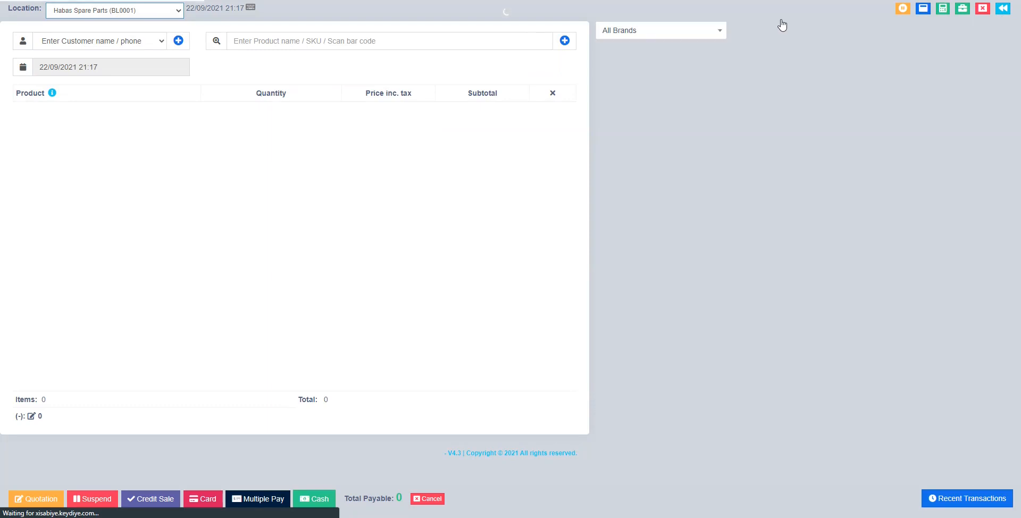
Change the sale location from Habas Spare Parts to Habas Pharmacy (BL0006).
{"action": "left_click", "coordinate": [177, 9]}
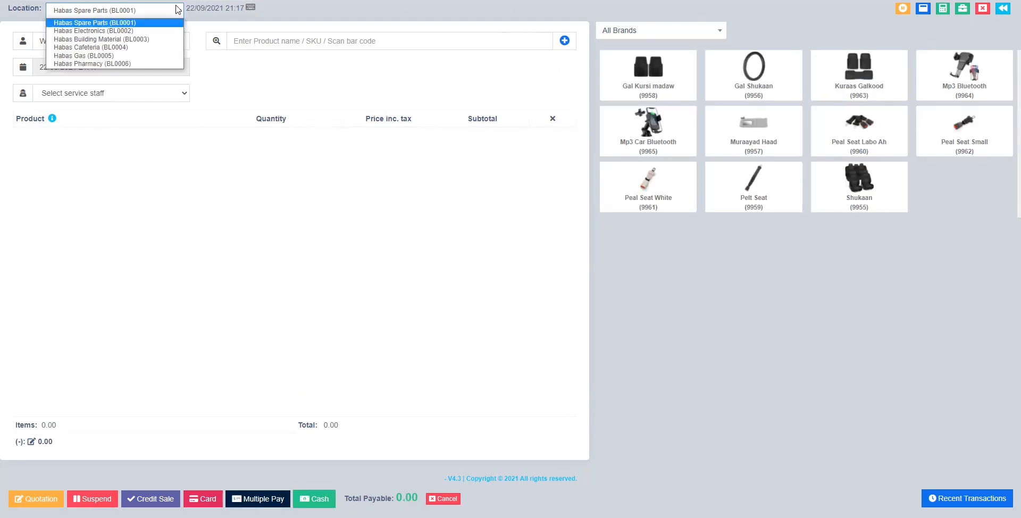
{"action": "left_click", "coordinate": [137, 64]}
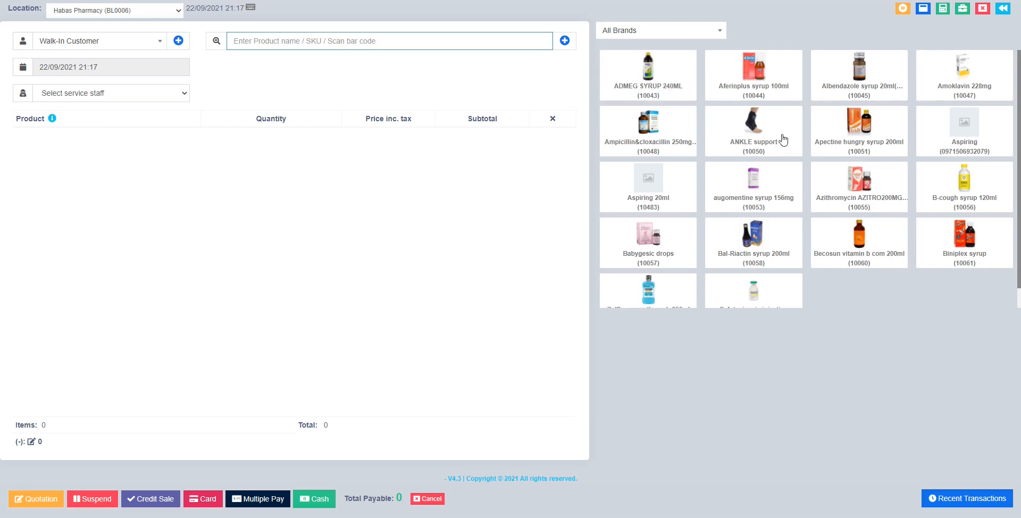
Add Cefotaxime iv injection and Bal-Riactin syrup 200ml to the cart from the product tiles.
{"action": "scroll", "coordinate": [789, 273], "scroll_direction": "down", "scroll_amount": 1}
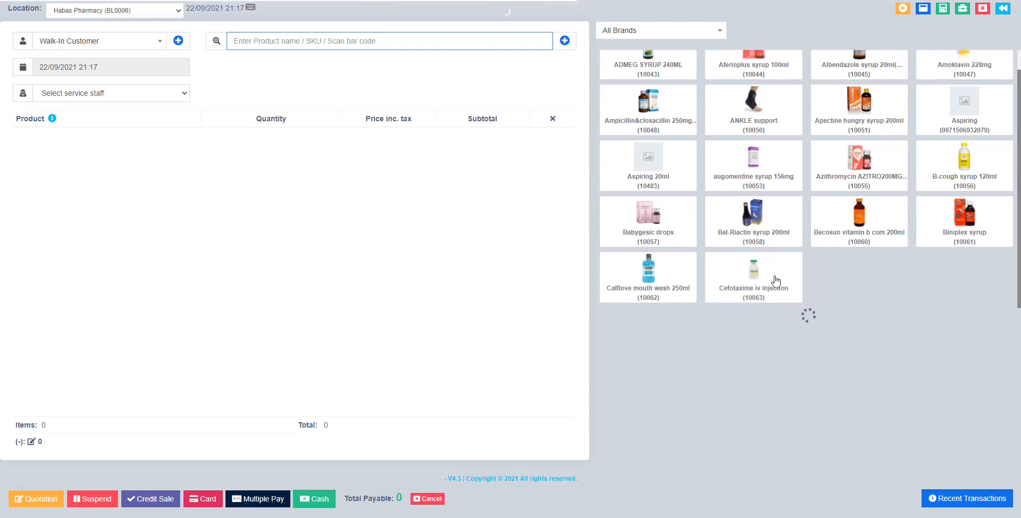
{"action": "left_click", "coordinate": [767, 280]}
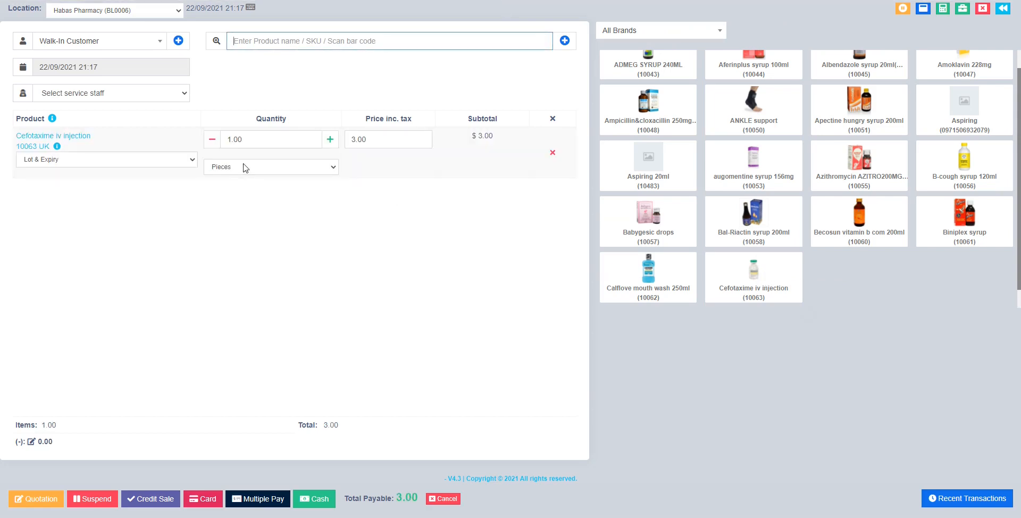
{"action": "left_click", "coordinate": [744, 215]}
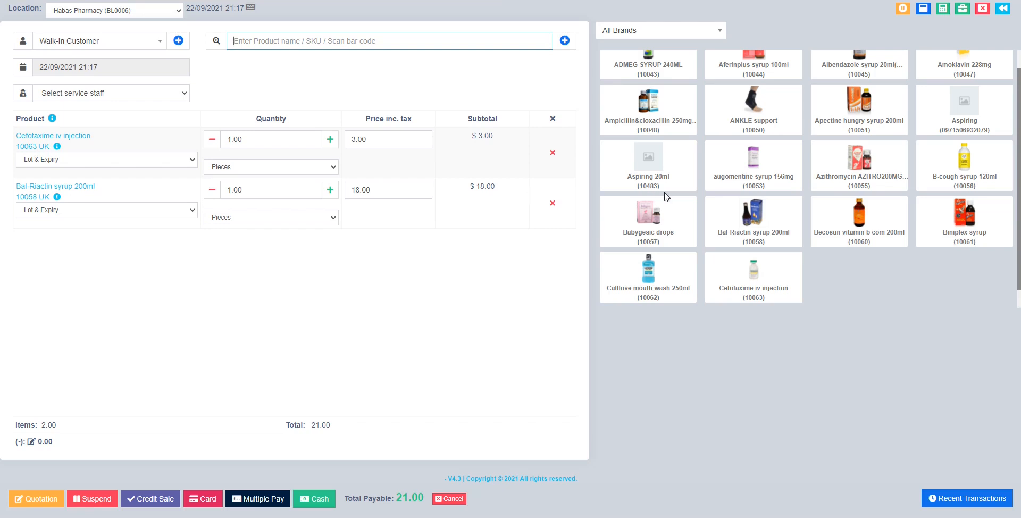
Search 'ank' and 'ad' to add ANKLE support and ADMEG SYRUP 240ML, reaching 43.00.
{"action": "scroll", "coordinate": [665, 197], "scroll_direction": "up", "scroll_amount": 1}
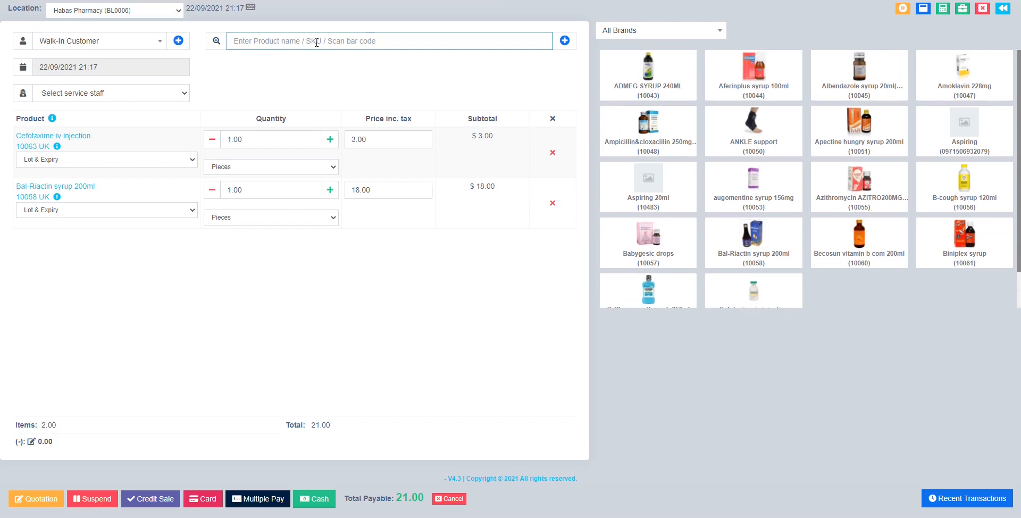
{"action": "type", "text": "an"}
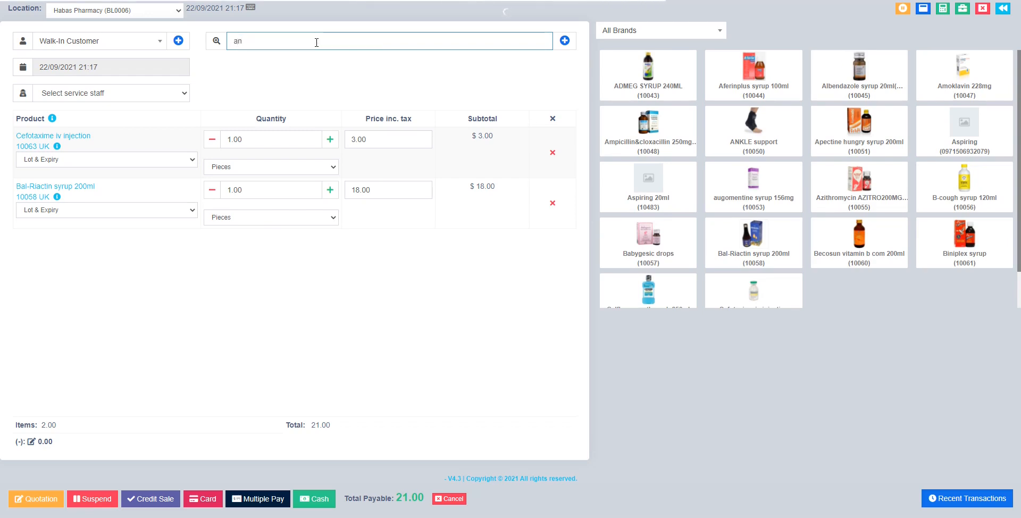
{"action": "type", "text": "k"}
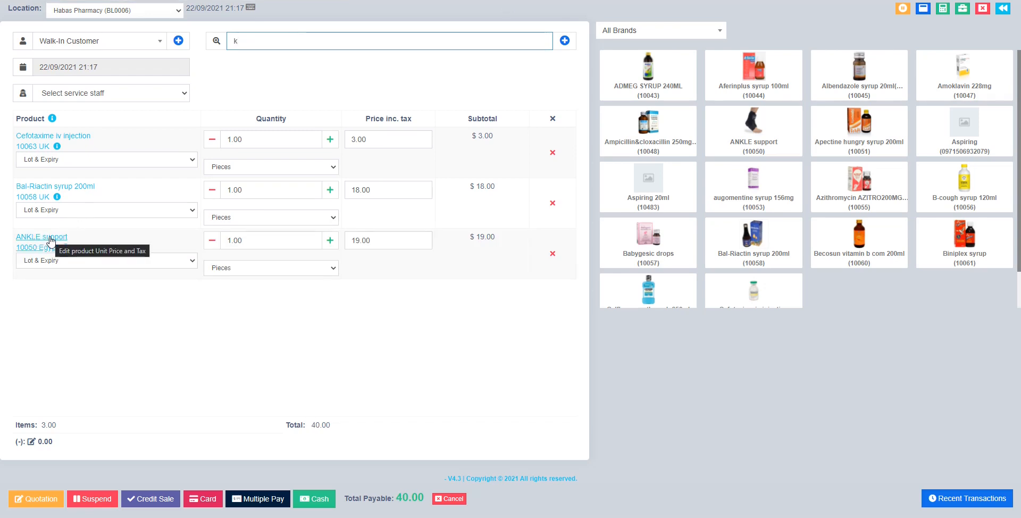
{"action": "double_click", "coordinate": [260, 44]}
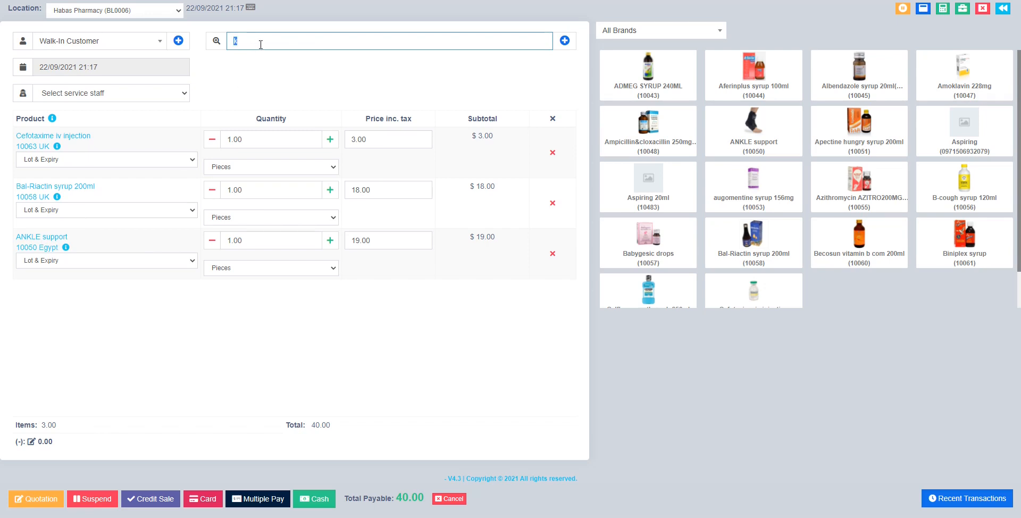
{"action": "type", "text": "ad"}
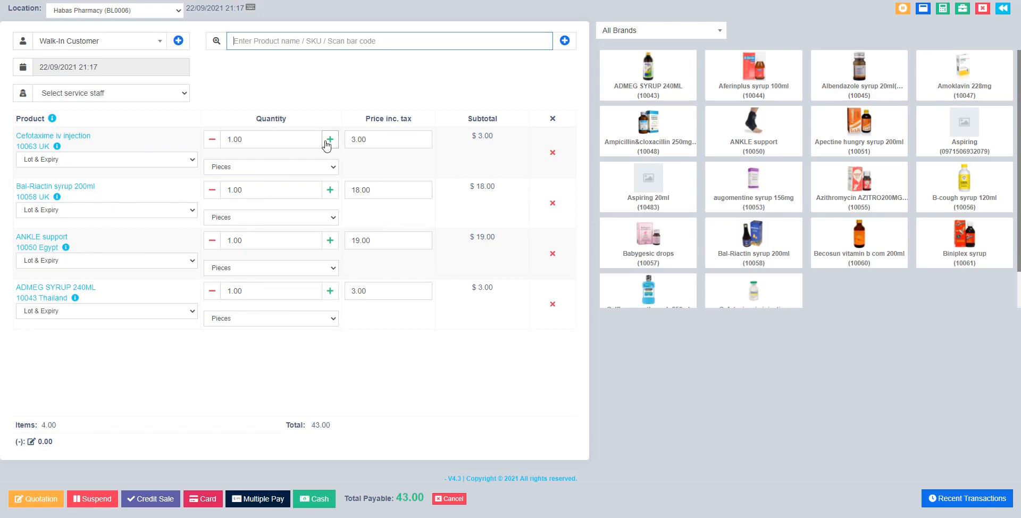
Raise cart quantities to 4 Cefotaxime, 6 Bal-Riactin, 3 ANKLE support and 5 ADMEG SYRUP.
{"action": "left_click", "coordinate": [249, 140]}
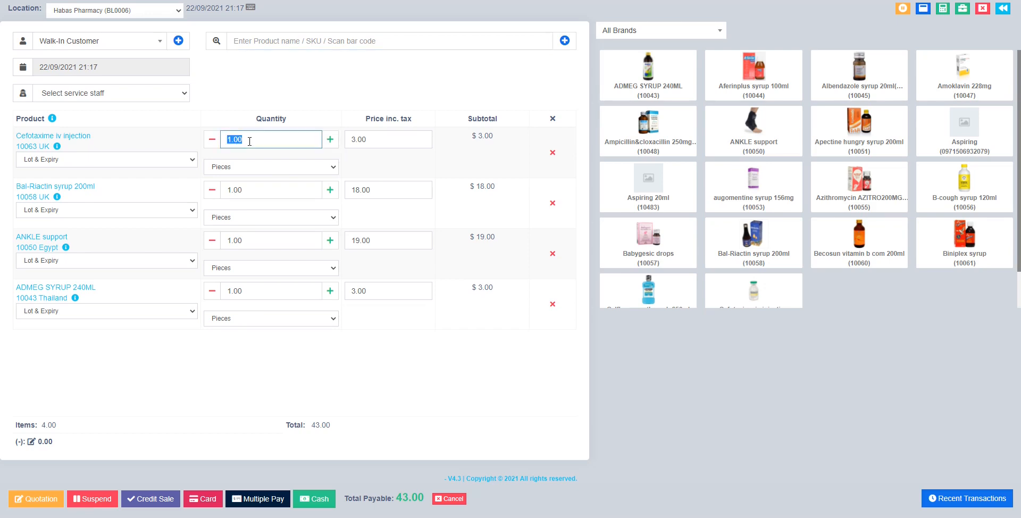
{"action": "left_click", "coordinate": [330, 140]}
{"action": "left_click", "coordinate": [330, 139]}
{"action": "left_click", "coordinate": [330, 140]}
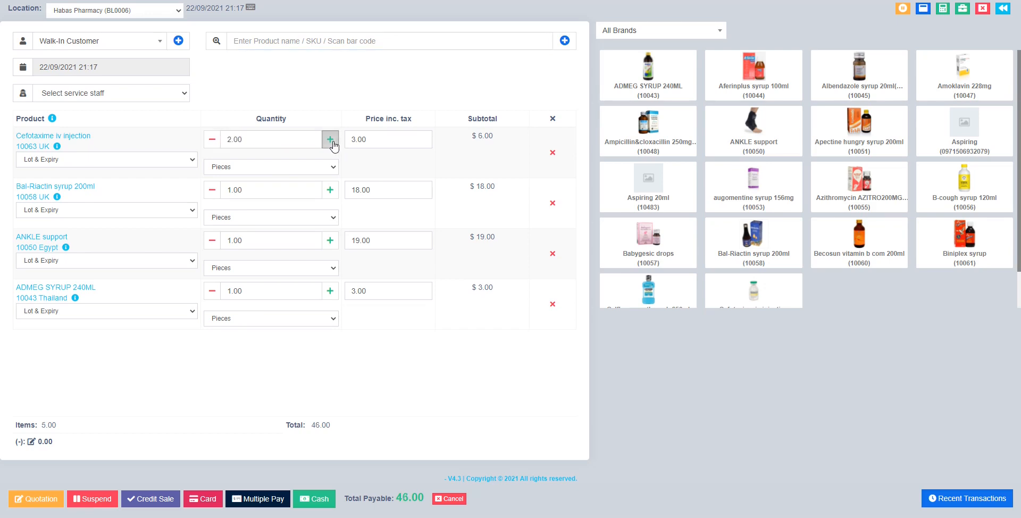
{"action": "left_click", "coordinate": [330, 190]}
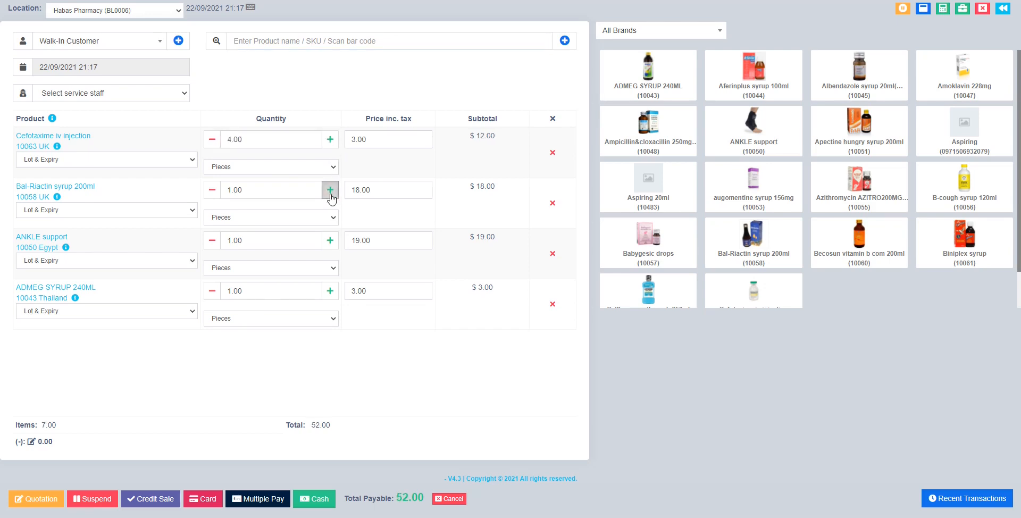
{"action": "left_click", "coordinate": [330, 190]}
{"action": "left_click", "coordinate": [330, 190]}
{"action": "left_click", "coordinate": [330, 190]}
{"action": "left_click", "coordinate": [331, 189]}
{"action": "left_click", "coordinate": [331, 240]}
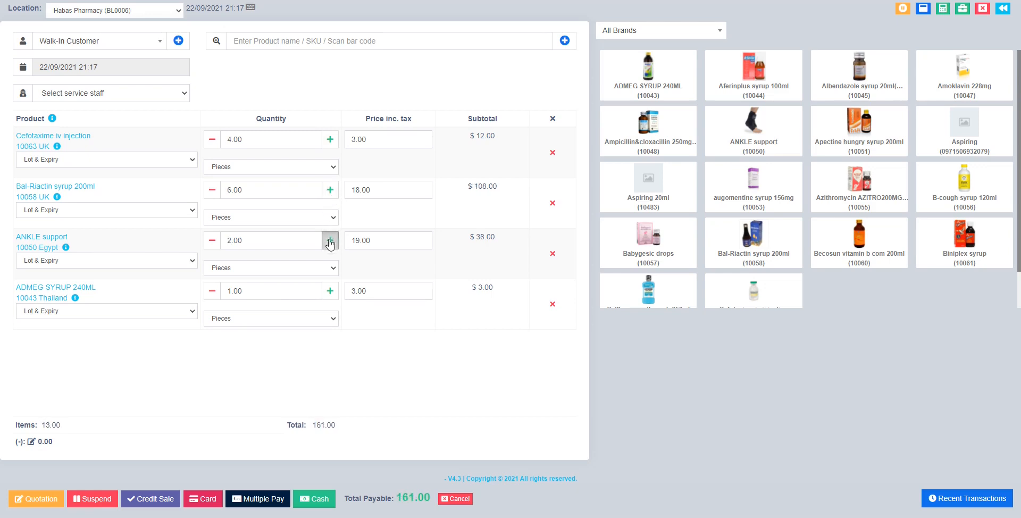
{"action": "left_click", "coordinate": [330, 241]}
{"action": "left_click", "coordinate": [330, 292]}
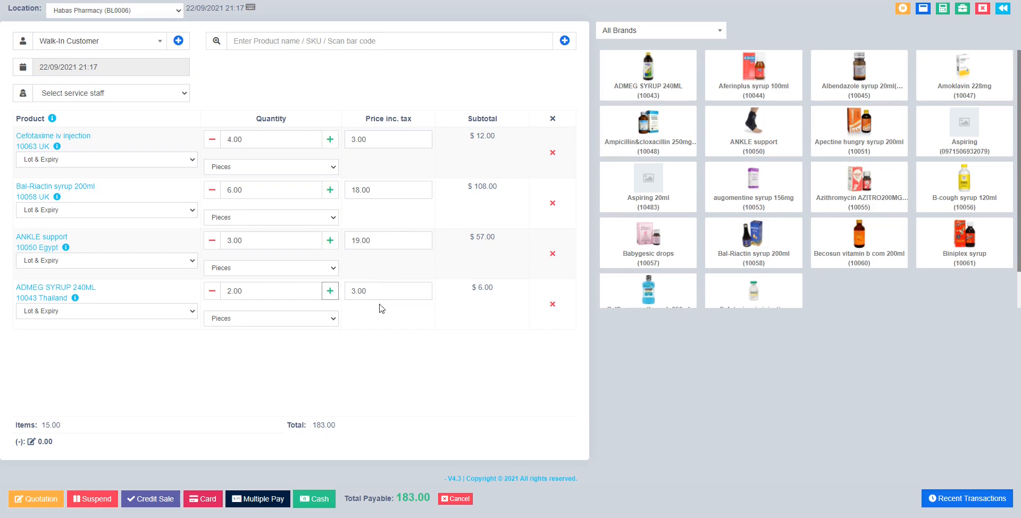
{"action": "left_click", "coordinate": [328, 292]}
{"action": "left_click", "coordinate": [329, 292]}
{"action": "left_click", "coordinate": [329, 292]}
Pick the 01/01/2022 lot for Cefotaxime and 01/01/2023 for Bal-Riactin, leaving other rows unlotted.
{"action": "left_click", "coordinate": [83, 160]}
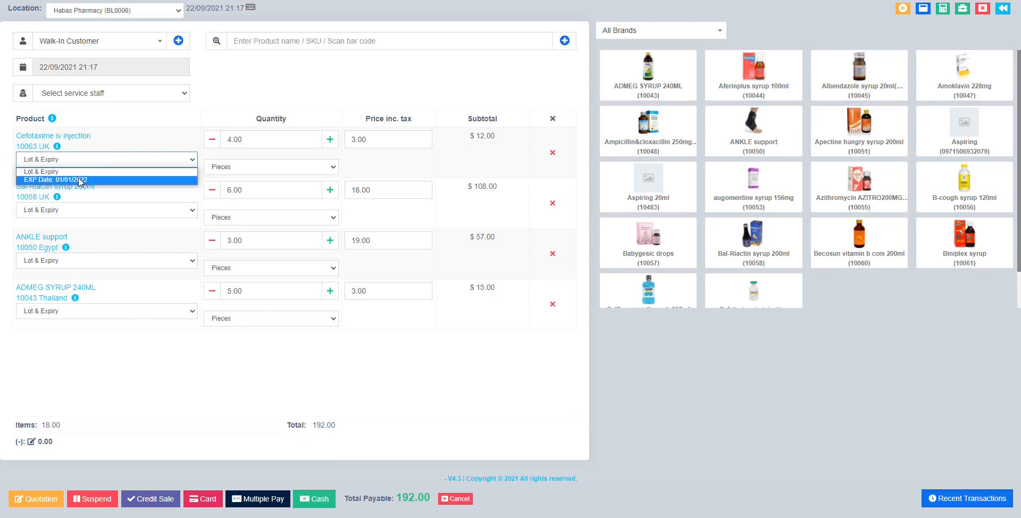
{"action": "left_click", "coordinate": [80, 182]}
{"action": "left_click", "coordinate": [84, 212]}
{"action": "left_click", "coordinate": [81, 228]}
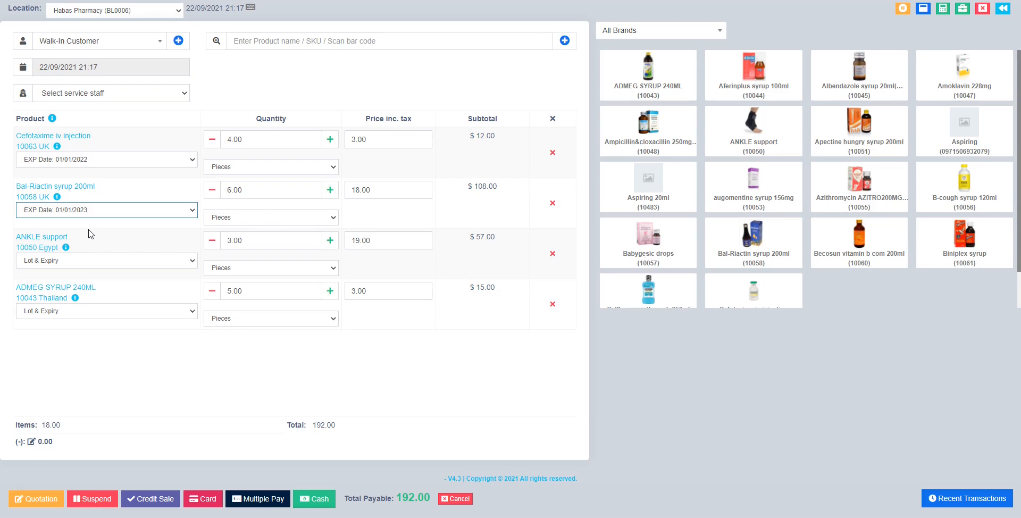
{"action": "left_click", "coordinate": [59, 215]}
{"action": "left_click", "coordinate": [58, 215]}
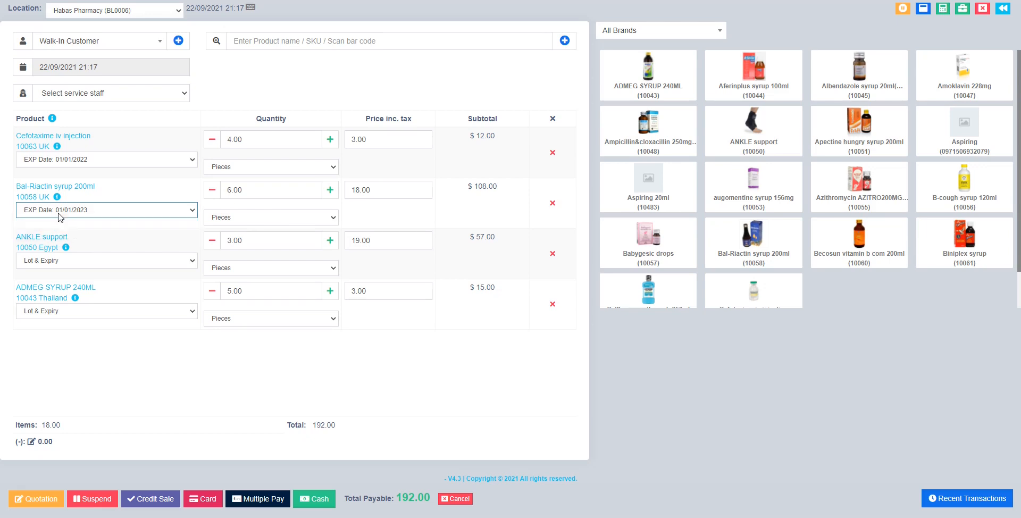
{"action": "left_click", "coordinate": [87, 261]}
{"action": "left_click", "coordinate": [93, 281]}
{"action": "left_click", "coordinate": [100, 312]}
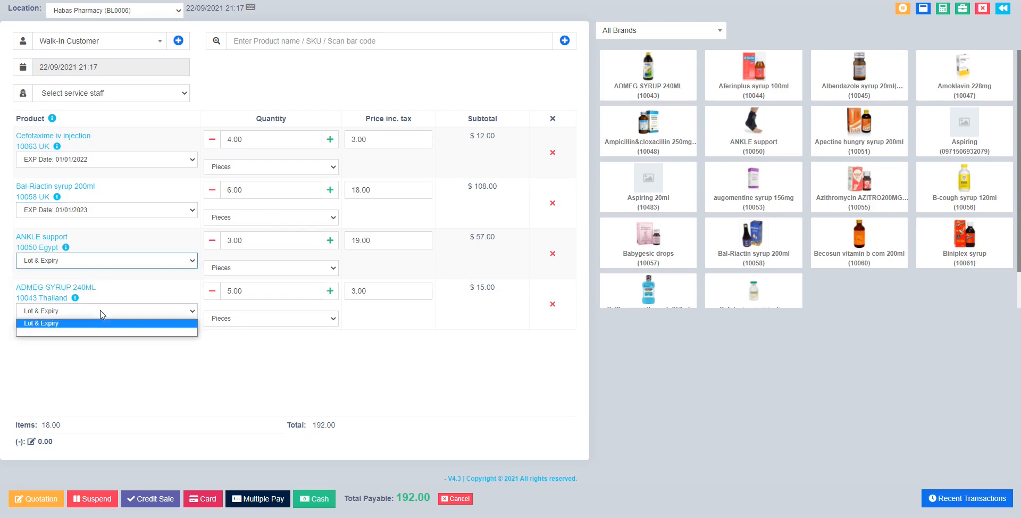
{"action": "left_click", "coordinate": [101, 311]}
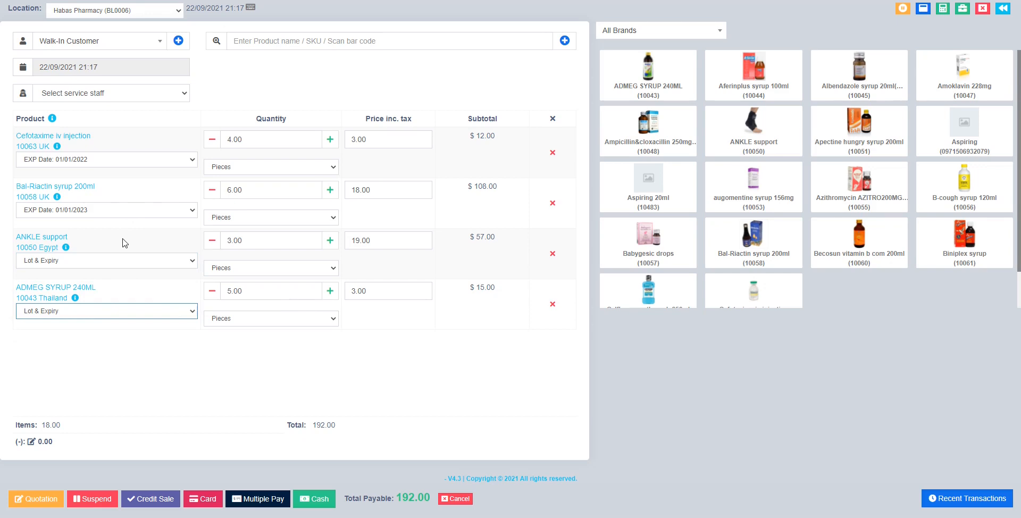
Assign the available service staff member, leaving the sale date at 22/09/2021 21:17.
{"action": "left_click", "coordinate": [84, 98]}
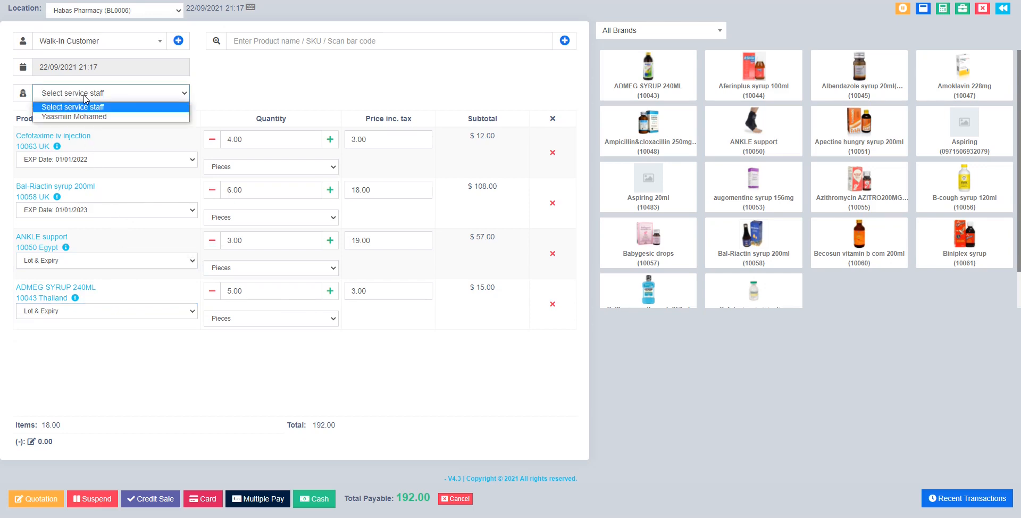
{"action": "left_click", "coordinate": [100, 117]}
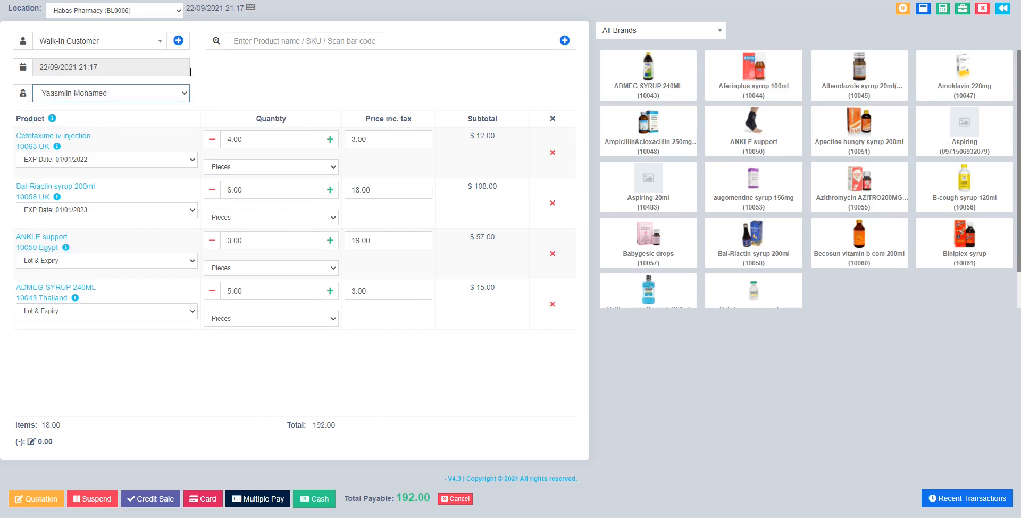
{"action": "left_click", "coordinate": [111, 70]}
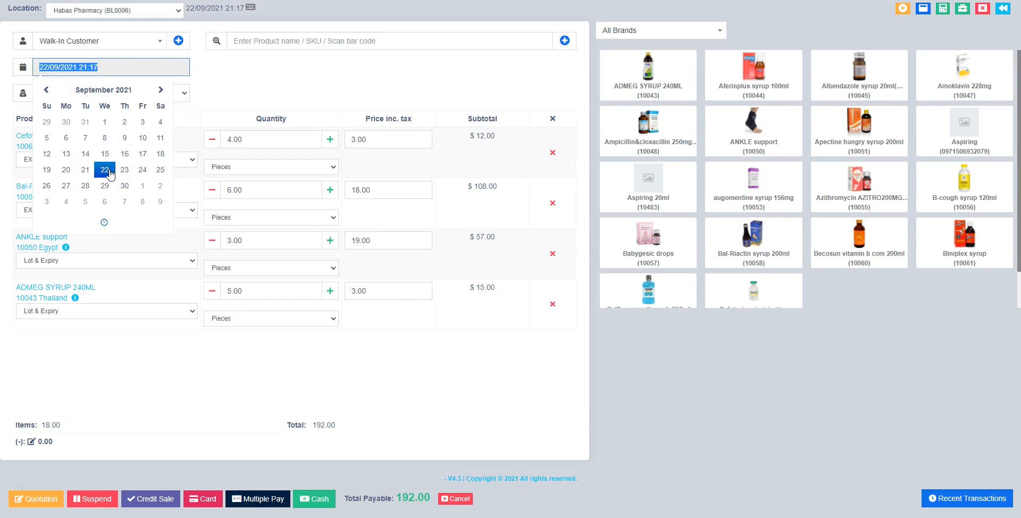
{"action": "left_click", "coordinate": [230, 101]}
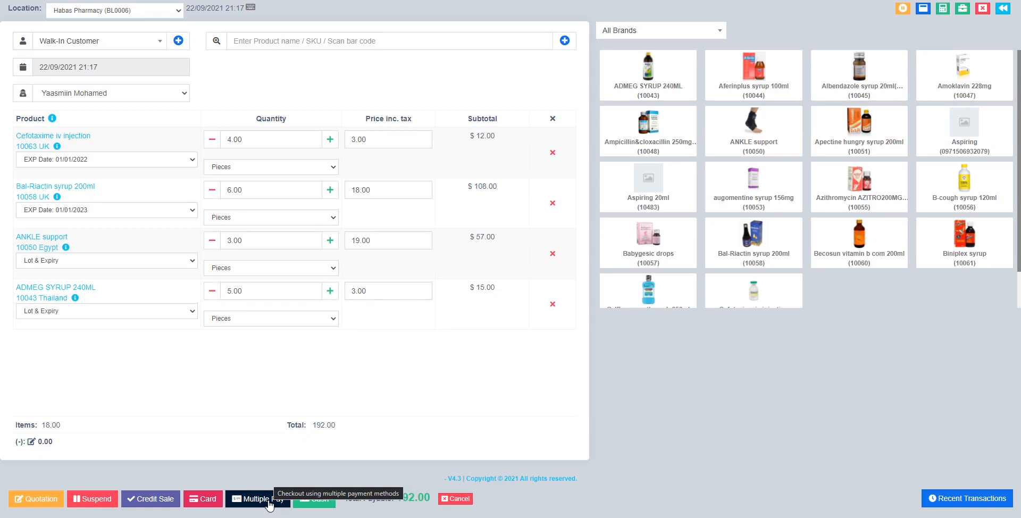
Finalize the 192.00 sale as a cash payment and cancel the invoice printout.
{"action": "left_click", "coordinate": [313, 499]}
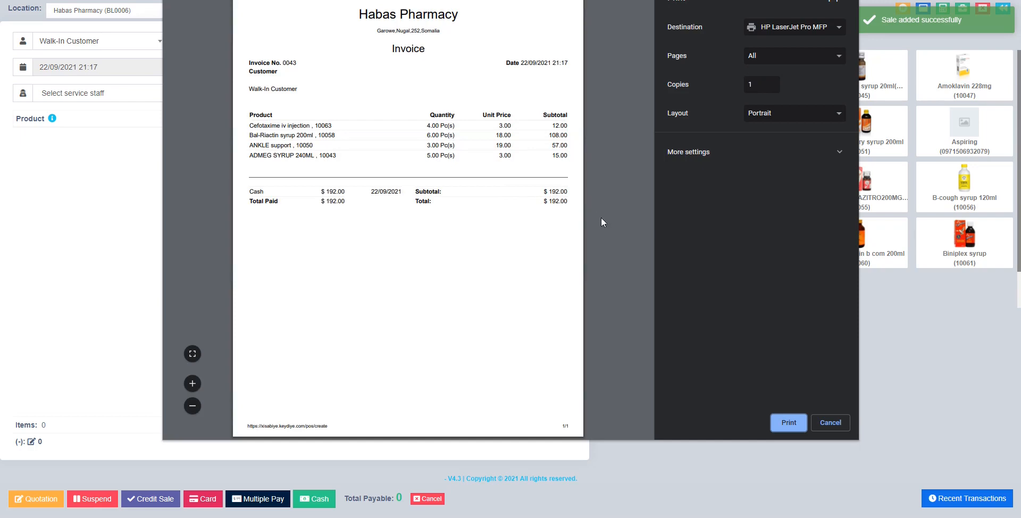
{"action": "left_click_drag", "start_coordinate": [365, 94], "coordinate": [281, 89]}
{"action": "left_click", "coordinate": [830, 424]}
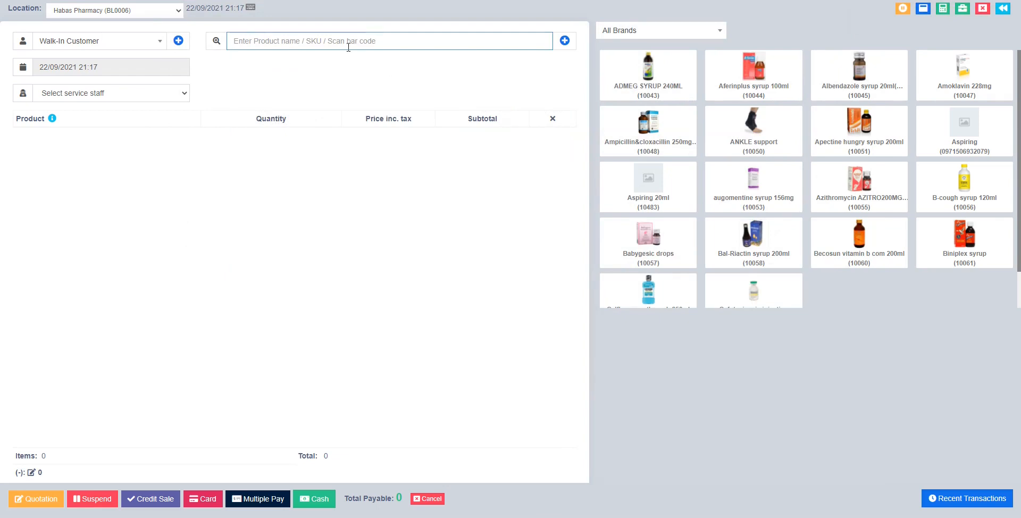
Search 'ba' and 'b' to add Babygesic drops and Bal-Riactin syrup 200ml to the new sale.
{"action": "type", "text": "ba"}
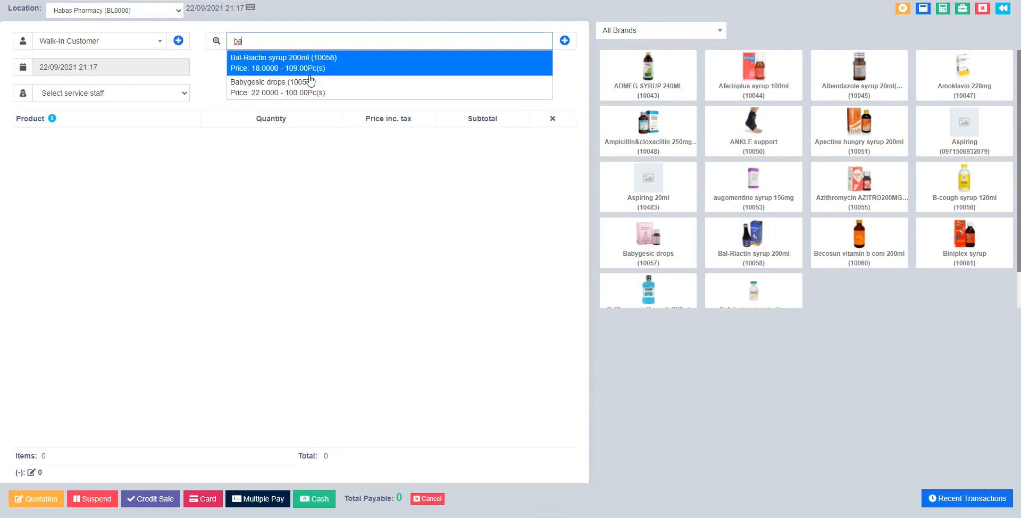
{"action": "key", "text": "Return"}
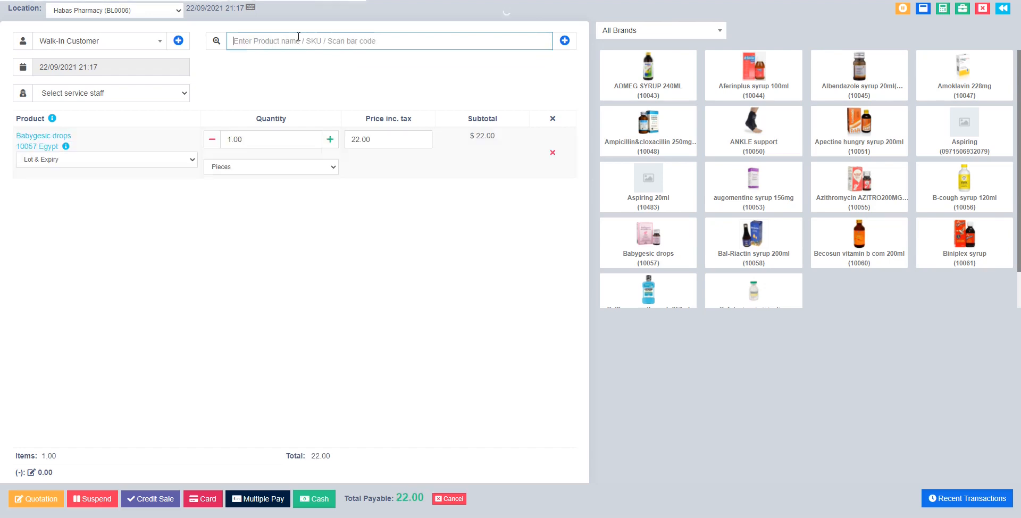
{"action": "type", "text": "ba"}
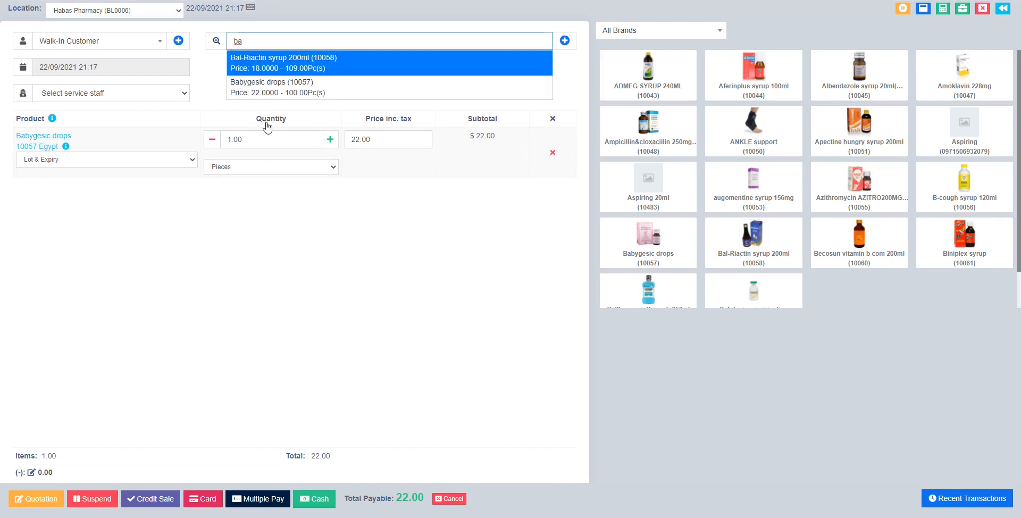
{"action": "key", "text": "Return"}
Set the 01/01/2022 expiry lot for Babygesic drops and 01/01/2023 for Bal-Riactin syrup.
{"action": "left_click", "coordinate": [141, 159]}
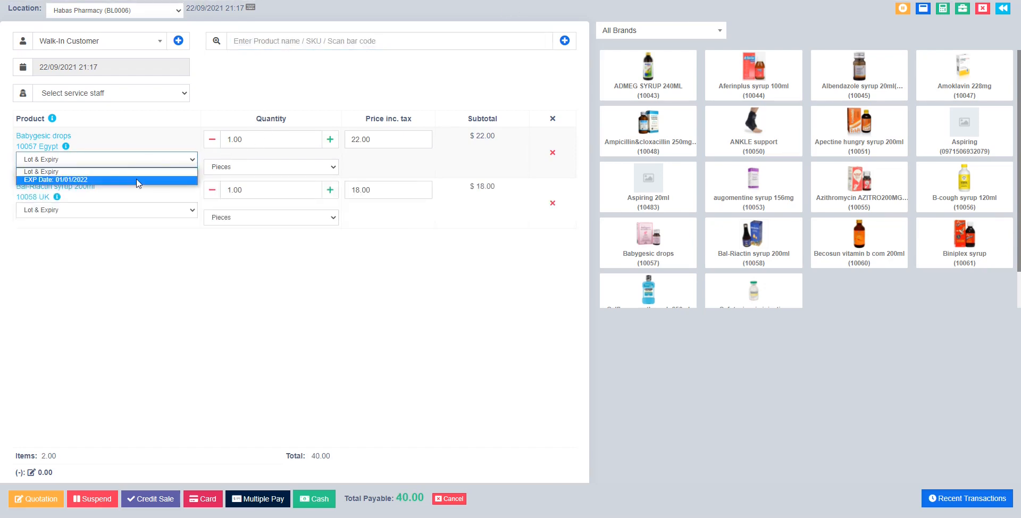
{"action": "left_click", "coordinate": [137, 181]}
{"action": "left_click", "coordinate": [133, 209]}
{"action": "left_click", "coordinate": [127, 231]}
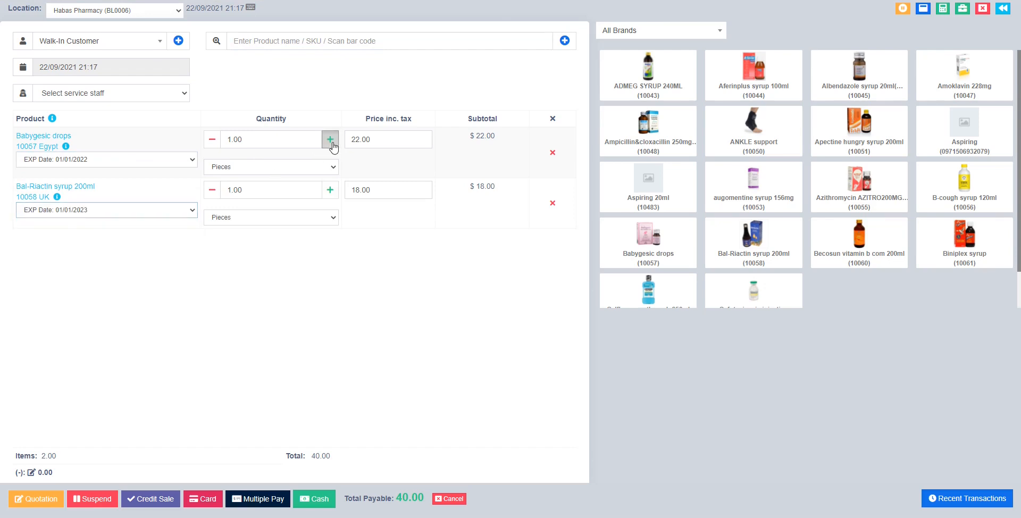
Set quantities to 5 Babygesic drops and 13 Bal-Riactin syrup, totalling 344.00.
{"action": "left_click", "coordinate": [329, 140]}
{"action": "left_click", "coordinate": [330, 140]}
{"action": "left_click", "coordinate": [330, 140]}
{"action": "left_click", "coordinate": [330, 140]}
{"action": "left_click", "coordinate": [285, 189]}
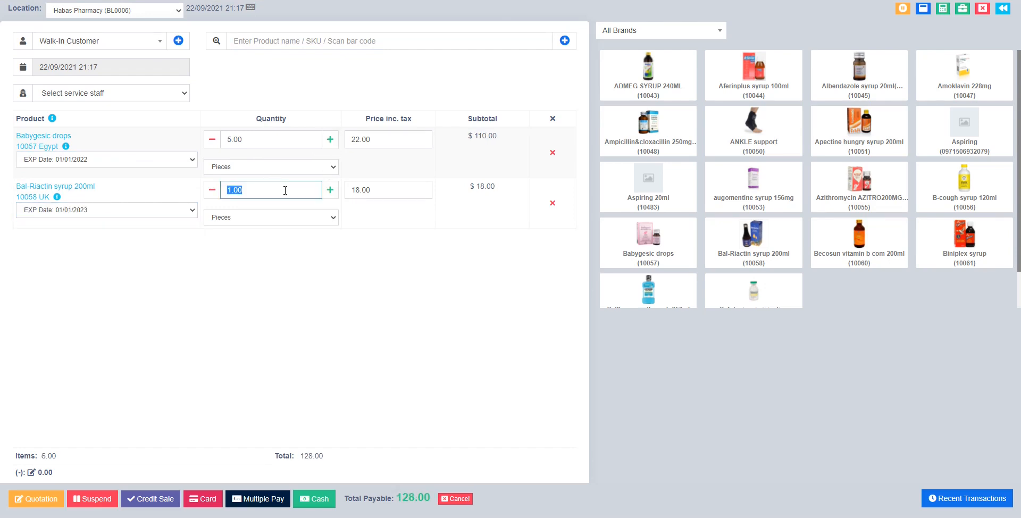
{"action": "type", "text": "13"}
{"action": "left_click", "coordinate": [377, 206]}
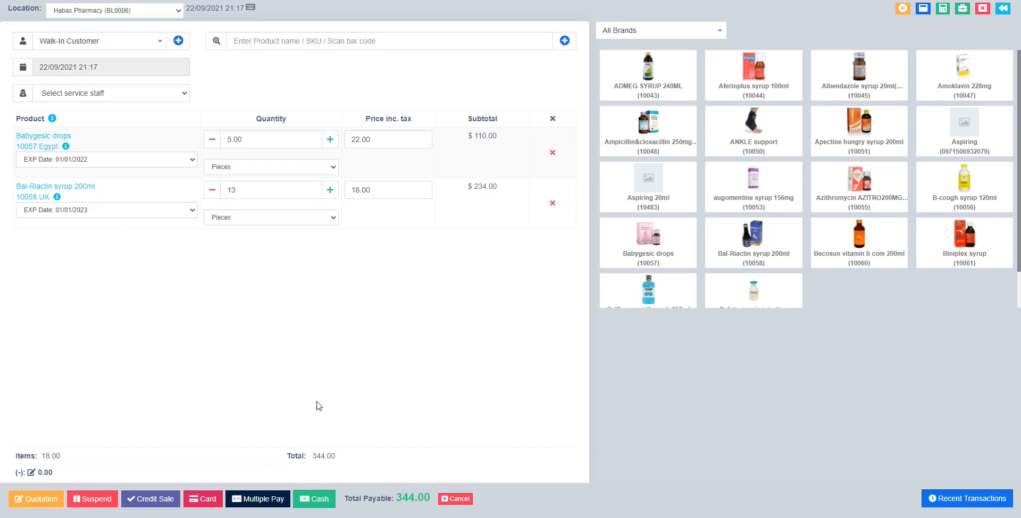
Assign the service staff member to this sale.
{"action": "left_click", "coordinate": [106, 95]}
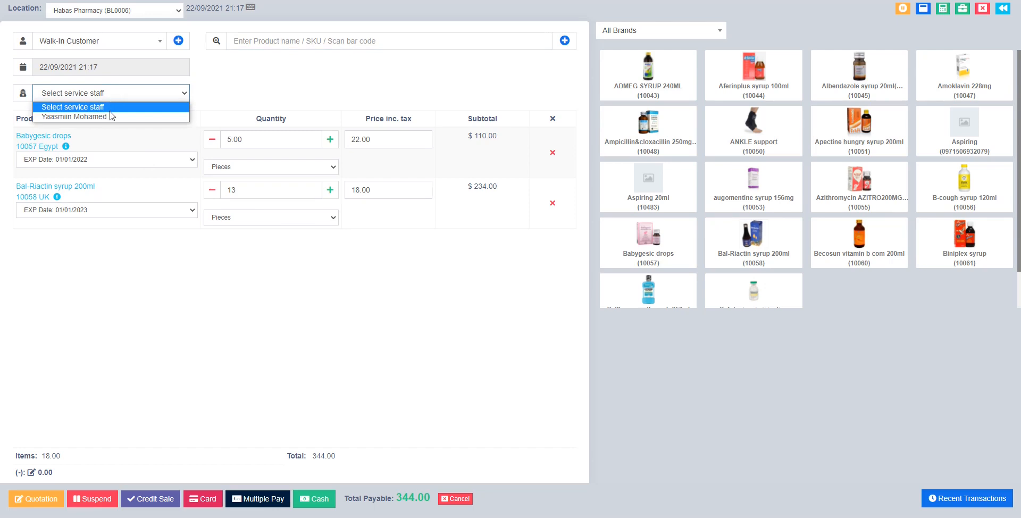
{"action": "left_click", "coordinate": [111, 117]}
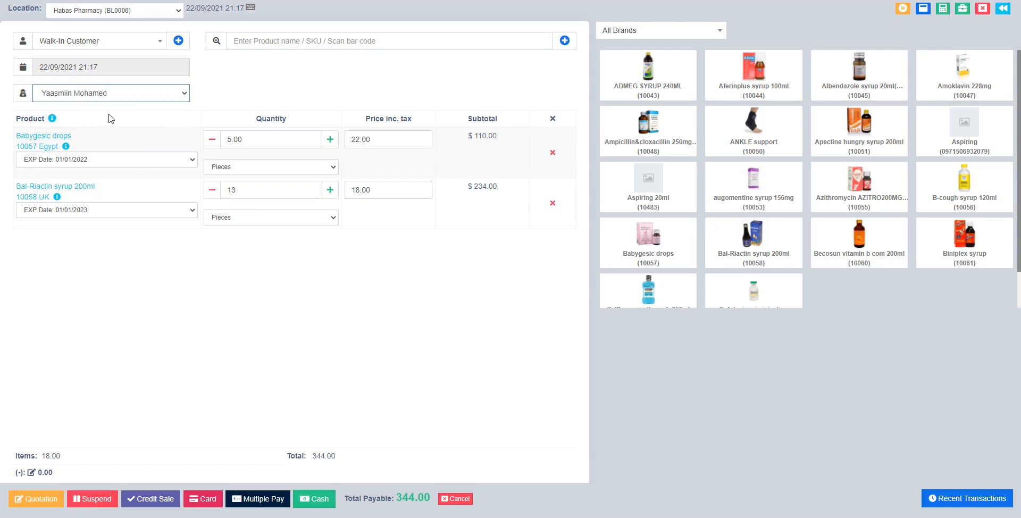
{"action": "left_click", "coordinate": [75, 98]}
{"action": "left_click", "coordinate": [75, 98]}
{"action": "left_click", "coordinate": [75, 98]}
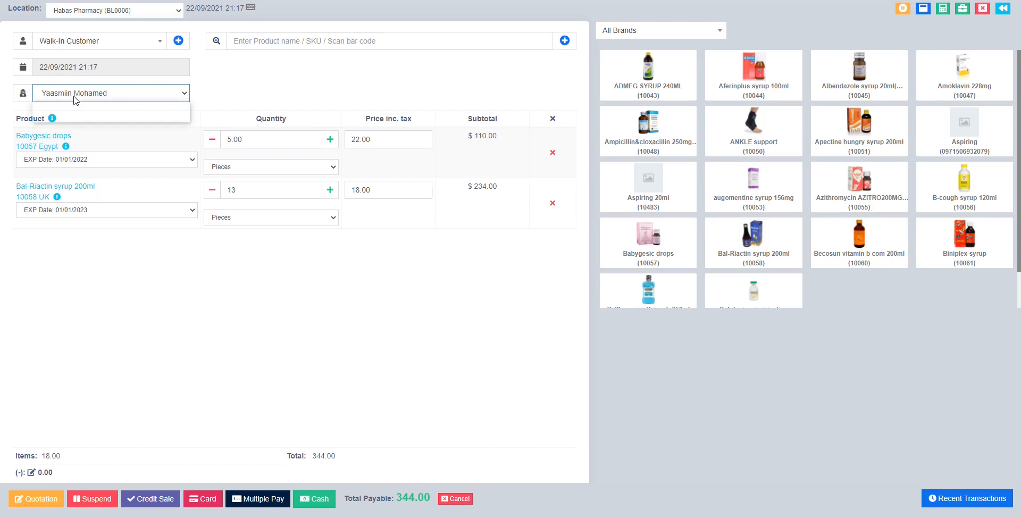
{"action": "left_click", "coordinate": [75, 98]}
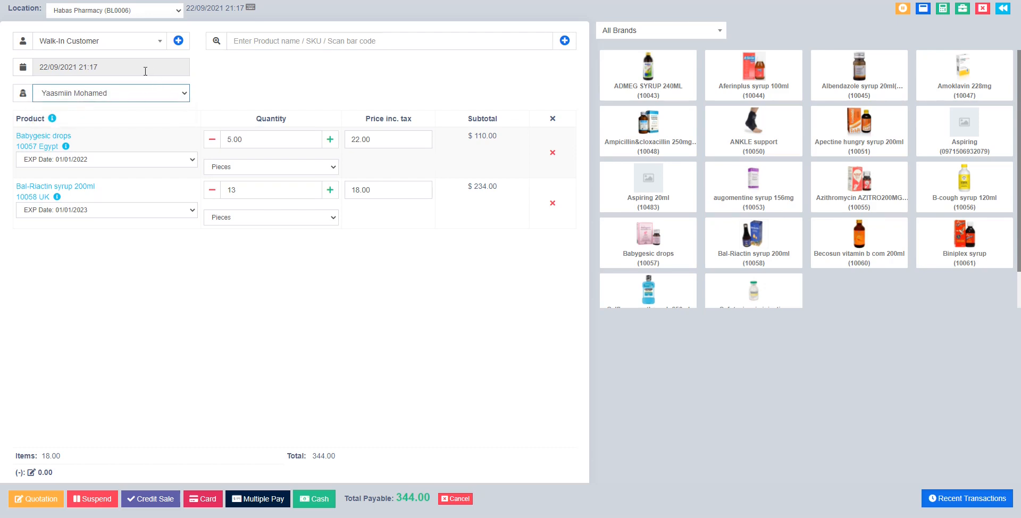
Enter a 500 cash payment with payment account None, showing 156.00 change return.
{"action": "left_click", "coordinate": [278, 499]}
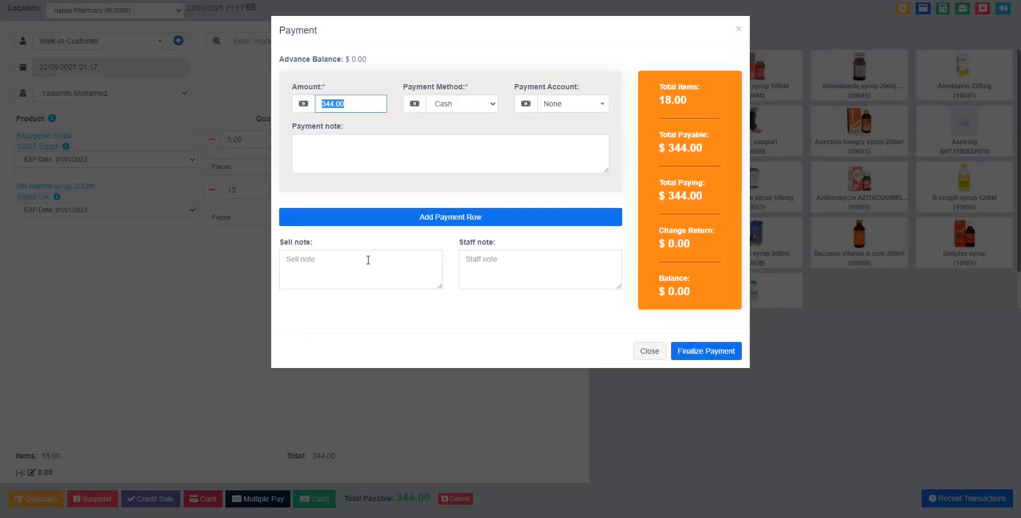
{"action": "left_click", "coordinate": [564, 106]}
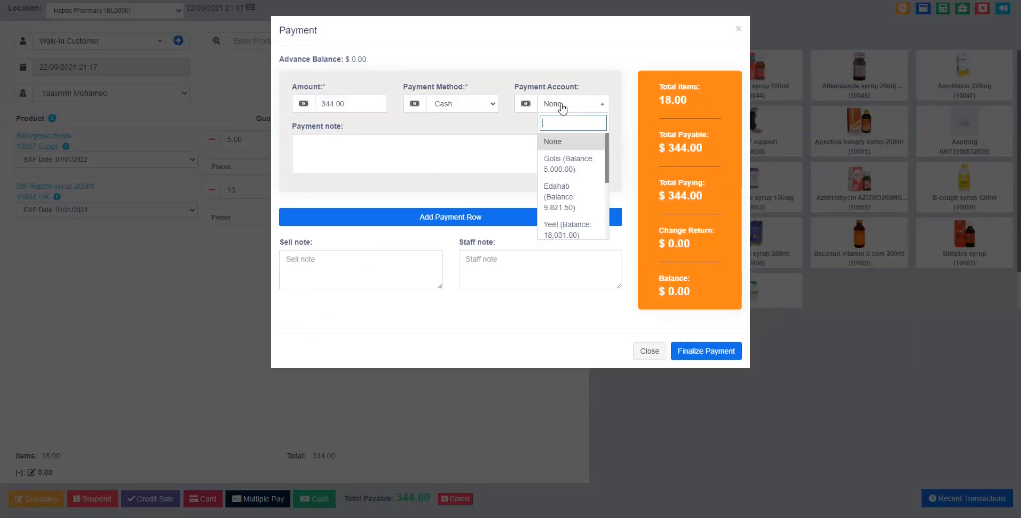
{"action": "left_click", "coordinate": [576, 205]}
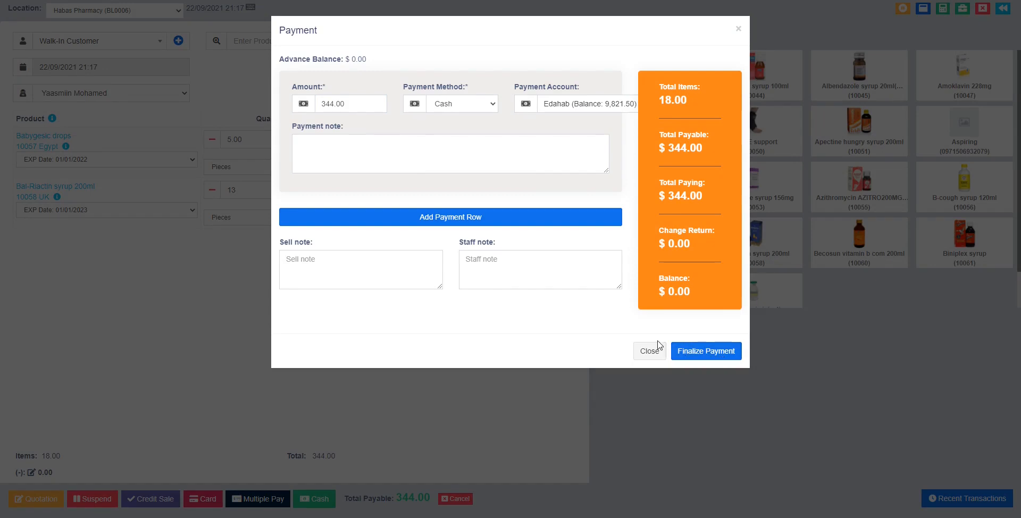
{"action": "double_click", "coordinate": [337, 102]}
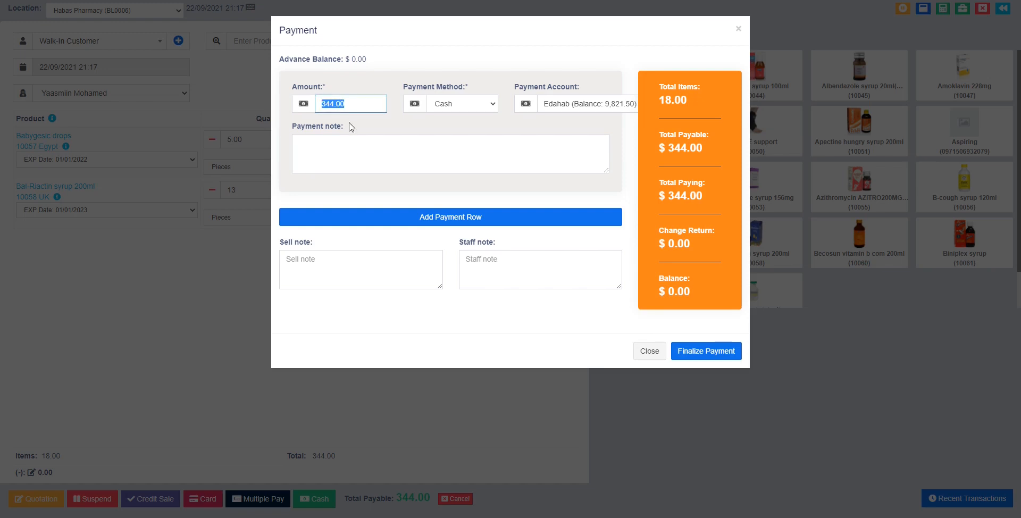
{"action": "type", "text": "500"}
{"action": "left_click", "coordinate": [558, 106]}
{"action": "left_click", "coordinate": [569, 141]}
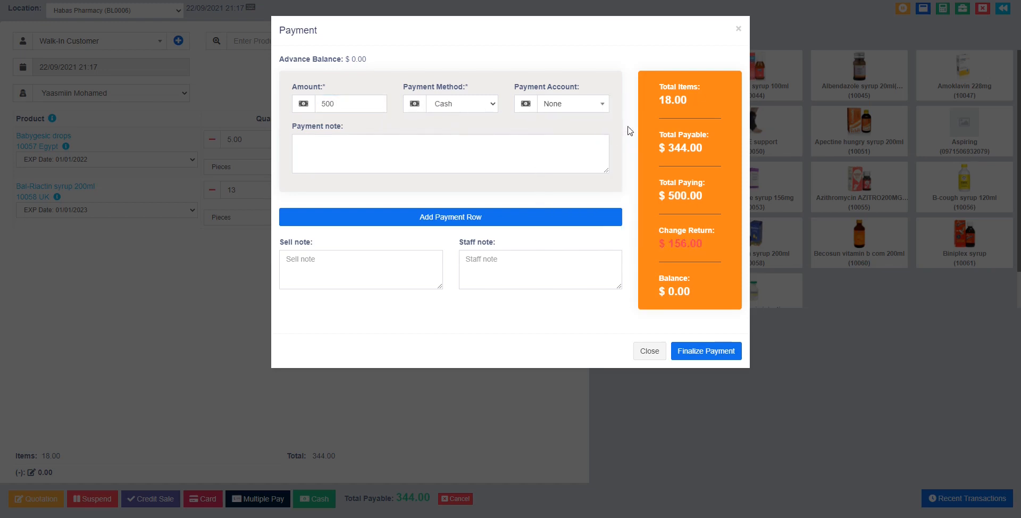
{"action": "double_click", "coordinate": [676, 247]}
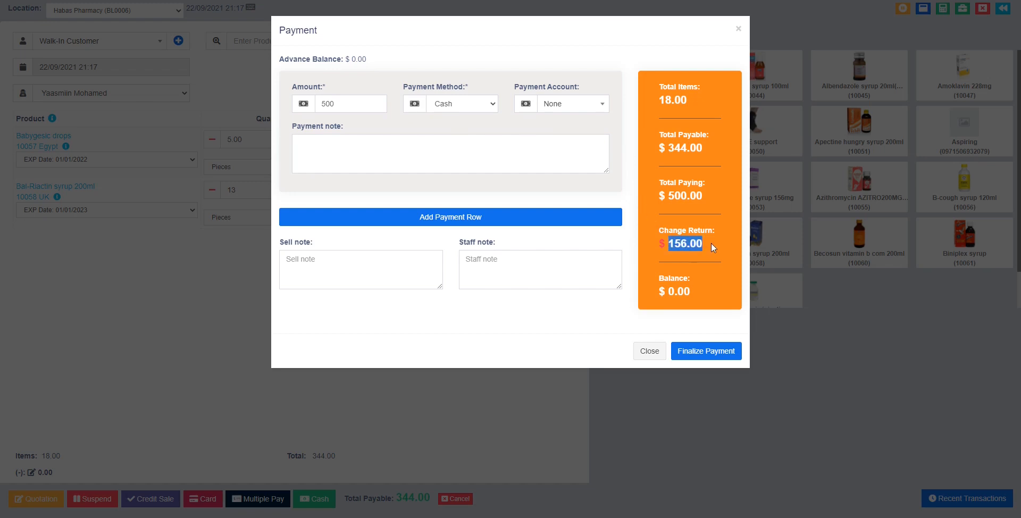
Add a second -156.00 payment row and charge both payment rows to the Golis account.
{"action": "left_click", "coordinate": [447, 219]}
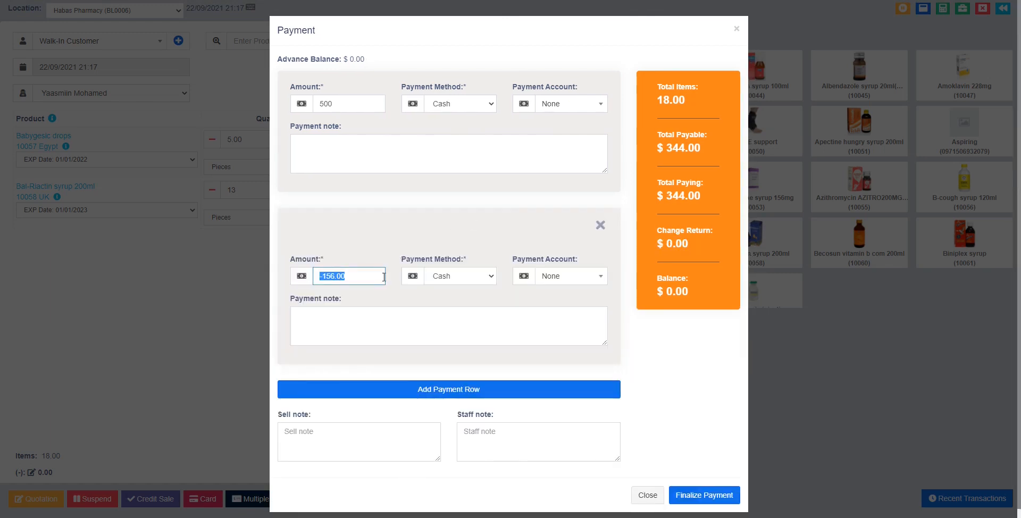
{"action": "left_click", "coordinate": [545, 278]}
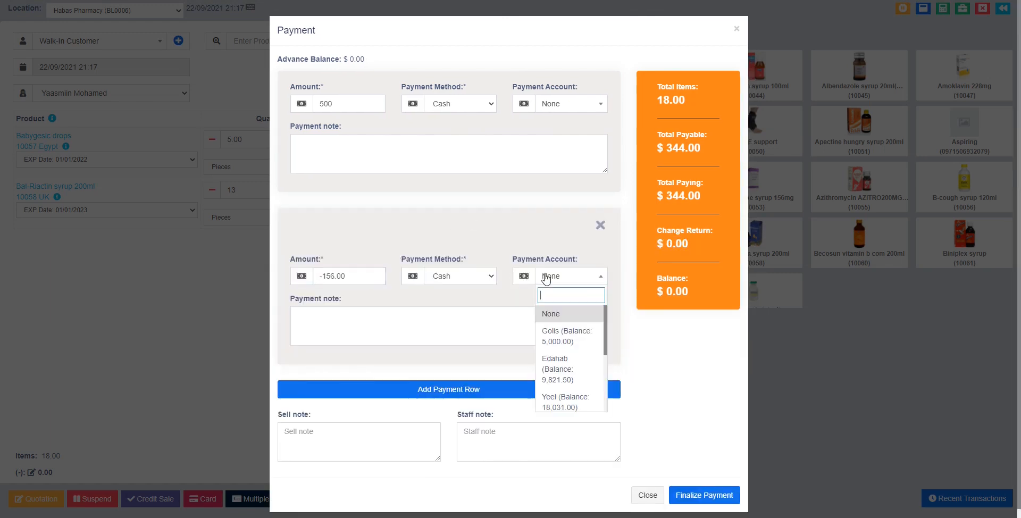
{"action": "left_click", "coordinate": [576, 341]}
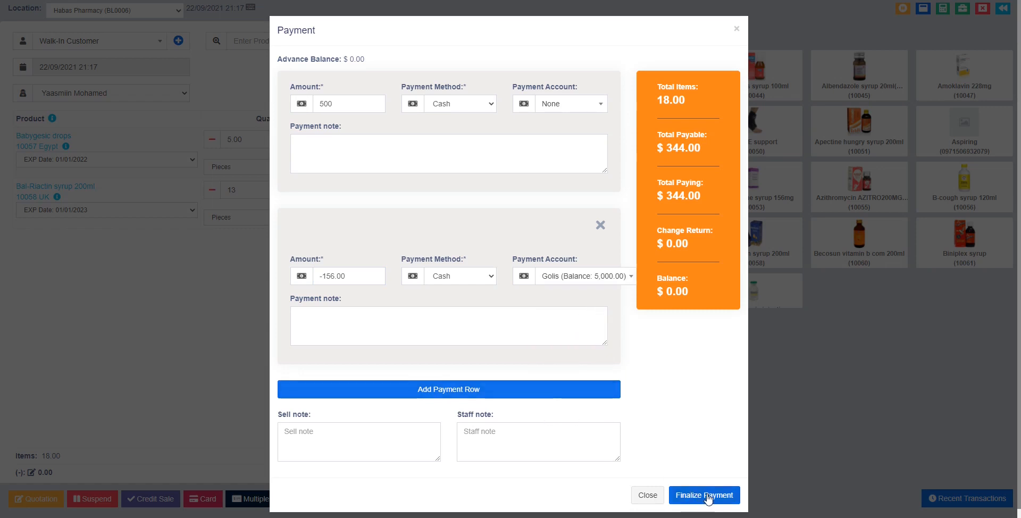
{"action": "left_click", "coordinate": [575, 114]}
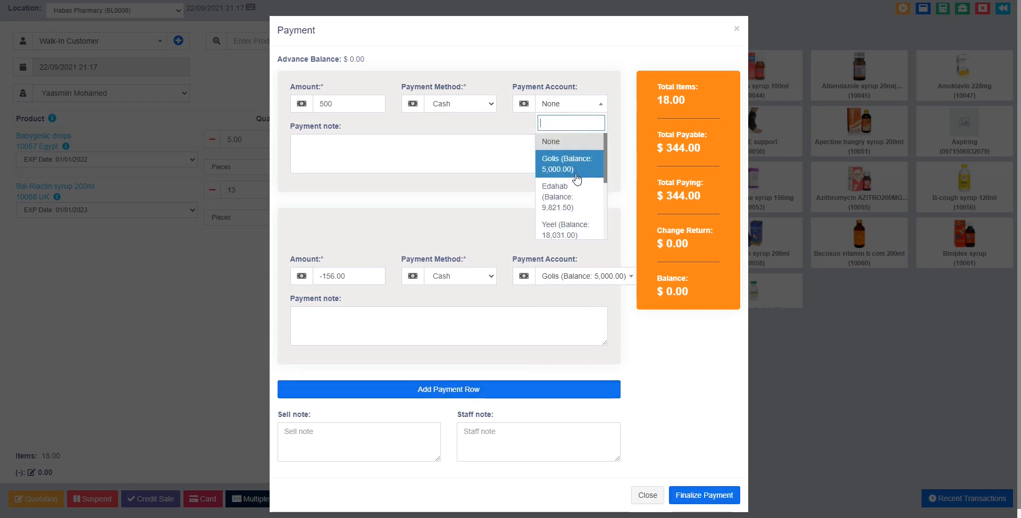
{"action": "left_click", "coordinate": [576, 171]}
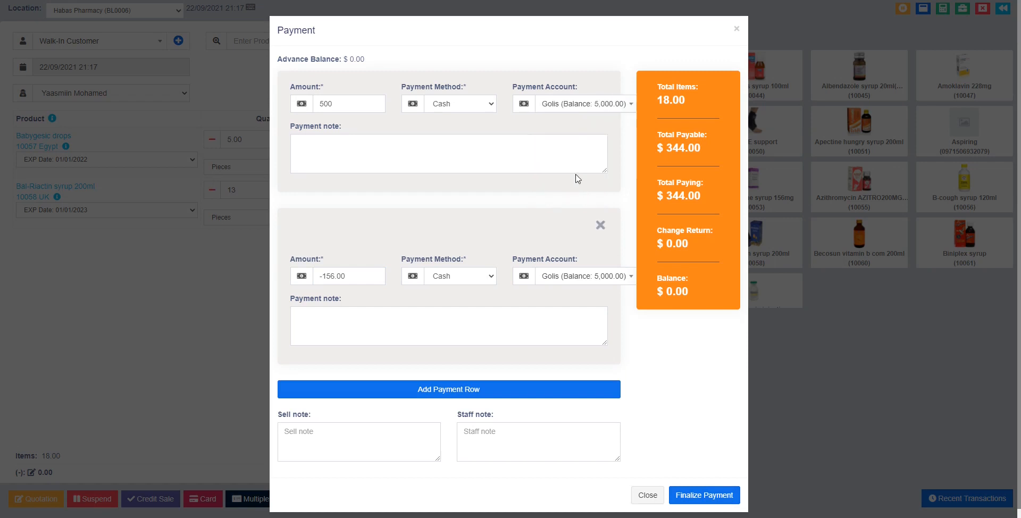
Finalize the 344.00 cash payment so the sale is saved.
{"action": "left_click", "coordinate": [710, 496]}
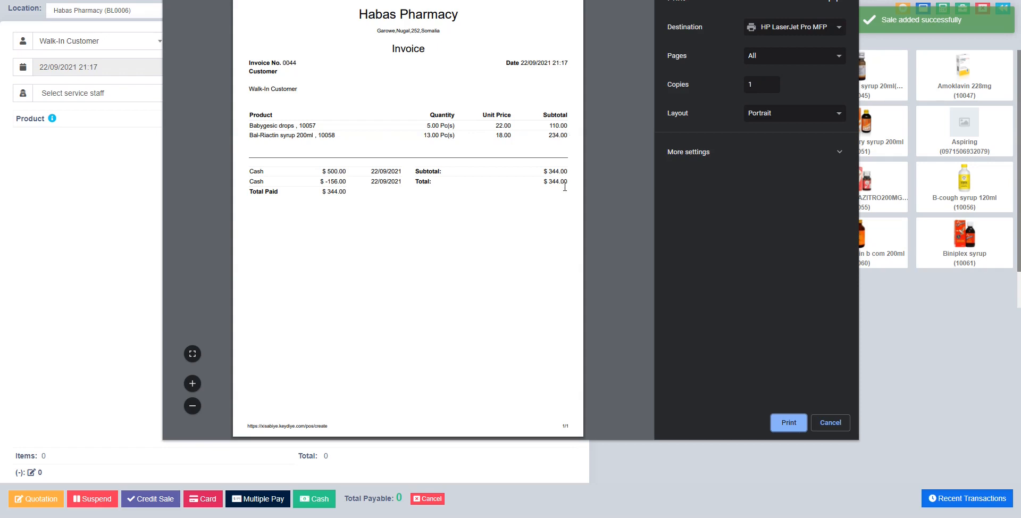
Check the invoice's 500.00 and -156.00 cash lines and 344.00 total, then cancel printing.
{"action": "double_click", "coordinate": [329, 174]}
{"action": "double_click", "coordinate": [565, 172]}
{"action": "left_click_drag", "start_coordinate": [346, 182], "coordinate": [329, 184]}
{"action": "left_click_drag", "start_coordinate": [544, 183], "coordinate": [568, 183]}
{"action": "left_click", "coordinate": [301, 194]}
{"action": "left_click_drag", "start_coordinate": [337, 195], "coordinate": [327, 195]}
{"action": "left_click", "coordinate": [821, 422]}
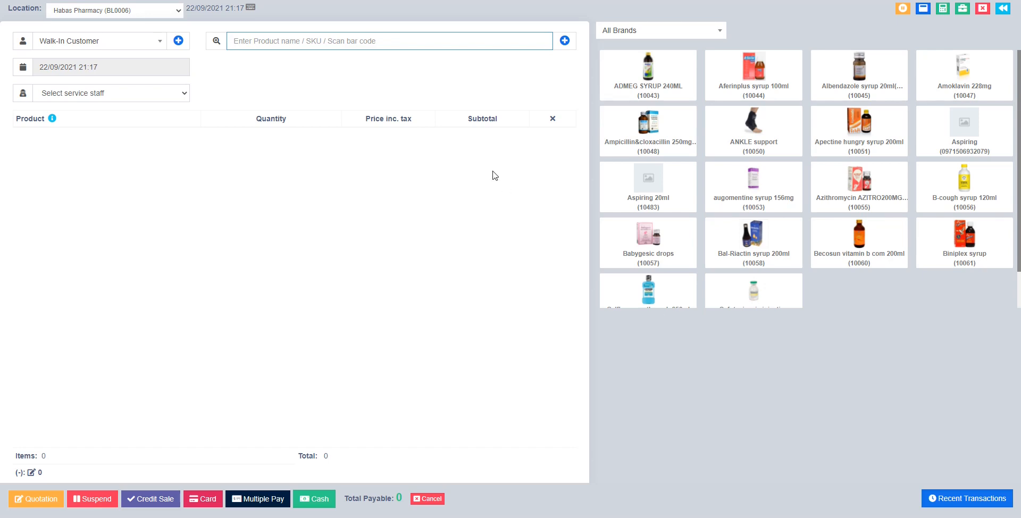
Add Calflove mouth wash and Cefotaxime iv injection to the sale, both from the 01/01/2022 lot.
{"action": "scroll", "coordinate": [615, 212], "scroll_direction": "down", "scroll_amount": 1}
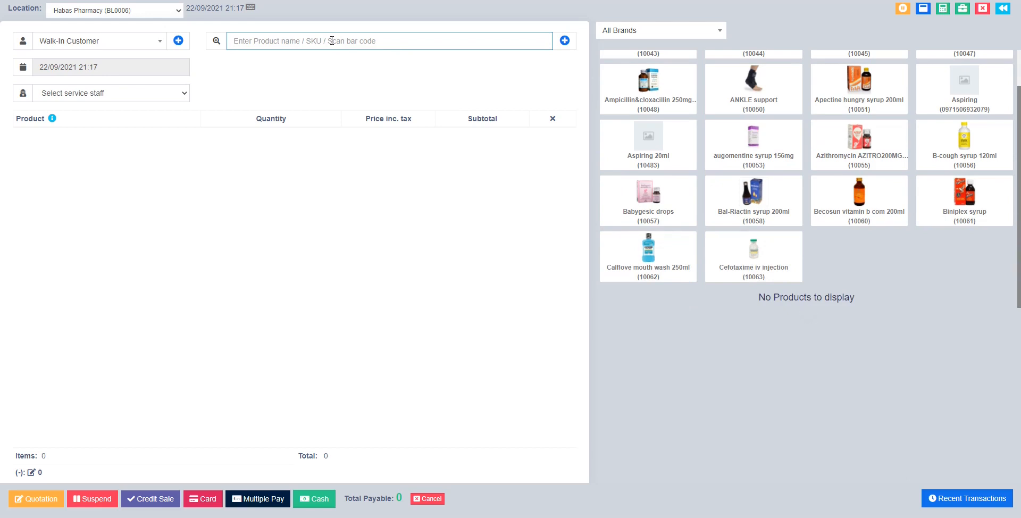
{"action": "type", "text": "c"}
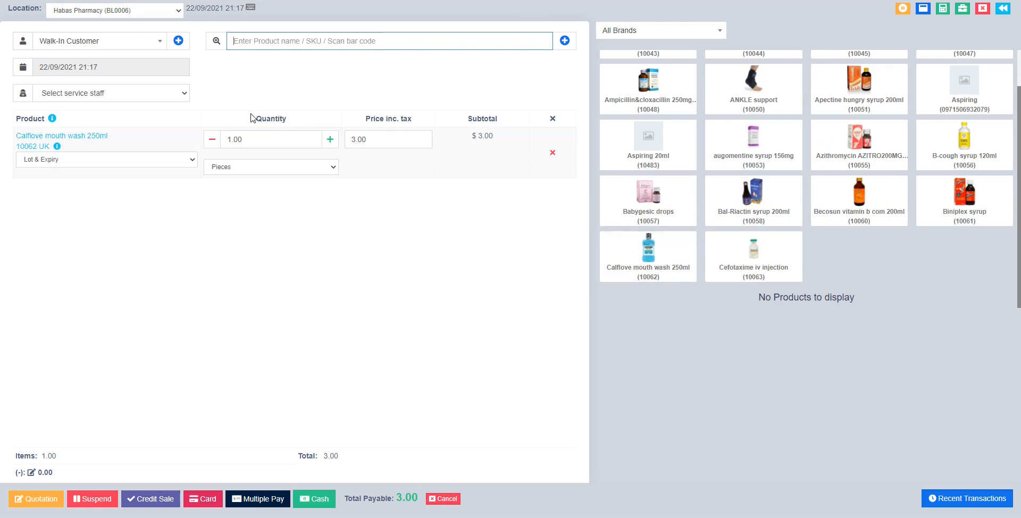
{"action": "type", "text": "c"}
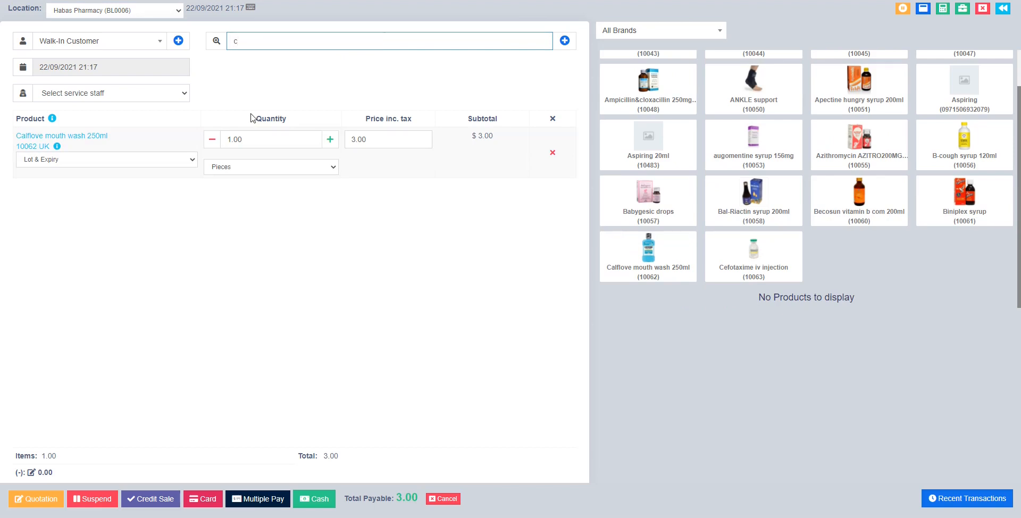
{"action": "type", "text": "o"}
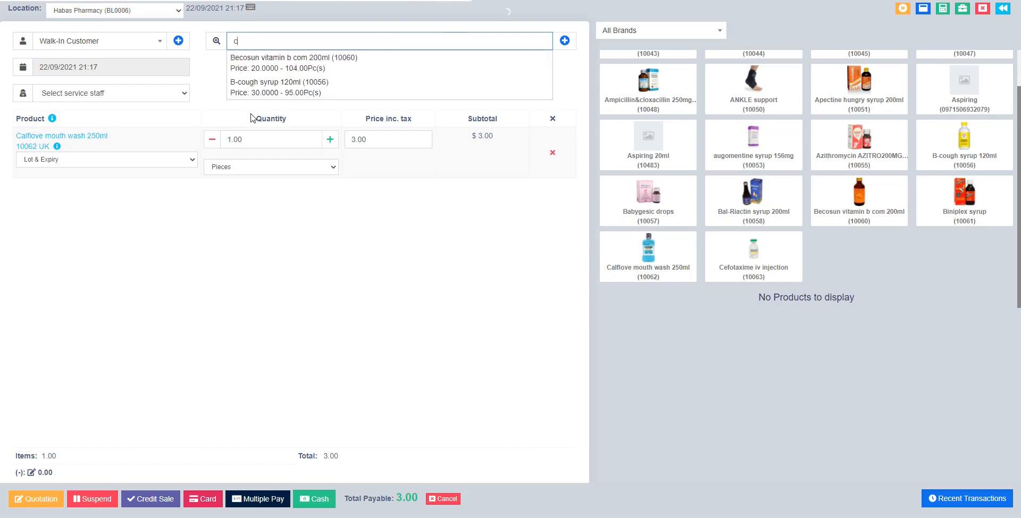
{"action": "key", "text": "BackSpace"}
{"action": "type", "text": "e"}
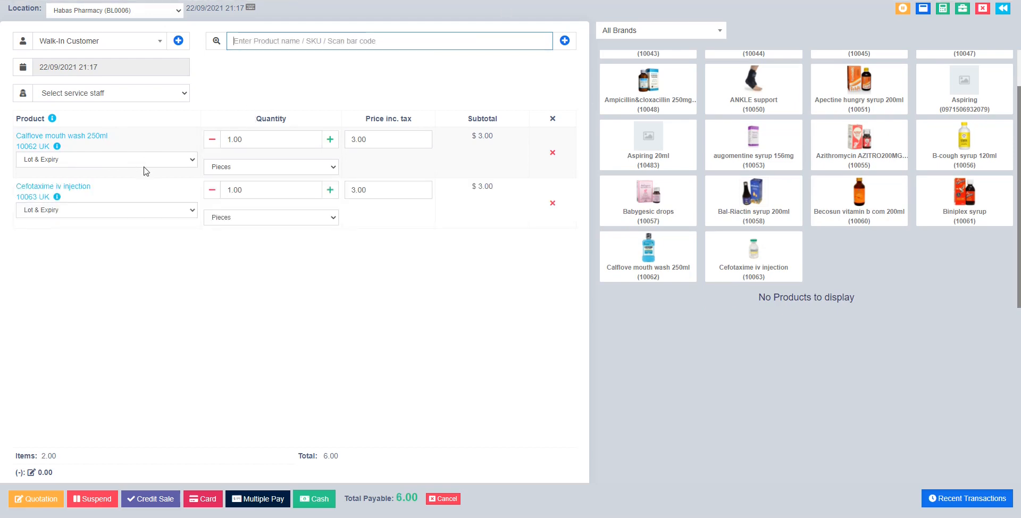
{"action": "left_click", "coordinate": [93, 159]}
{"action": "left_click", "coordinate": [91, 182]}
{"action": "left_click", "coordinate": [96, 210]}
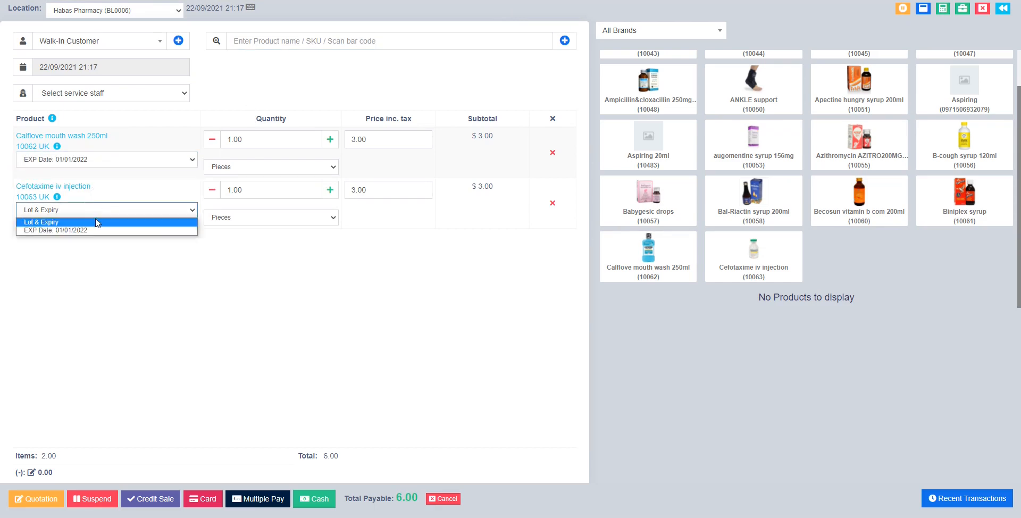
{"action": "left_click", "coordinate": [98, 230]}
Assign the service staff member and pick the existing customer found by searching 'q'.
{"action": "left_click", "coordinate": [74, 95]}
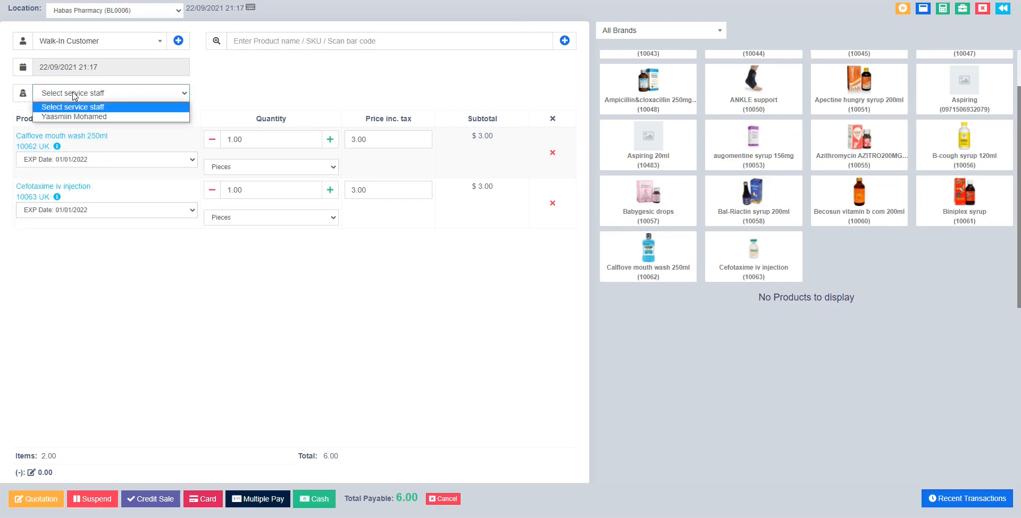
{"action": "left_click", "coordinate": [86, 117]}
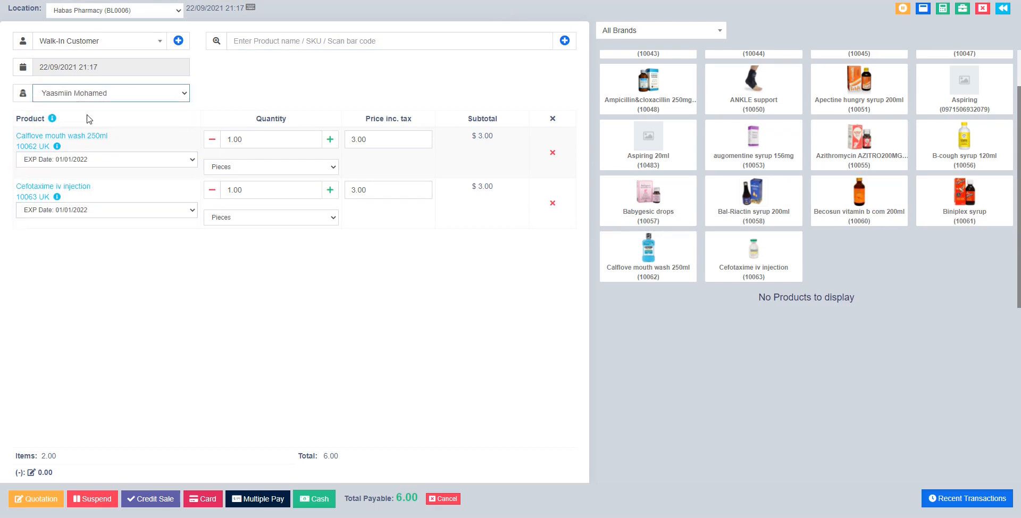
{"action": "left_click", "coordinate": [82, 45]}
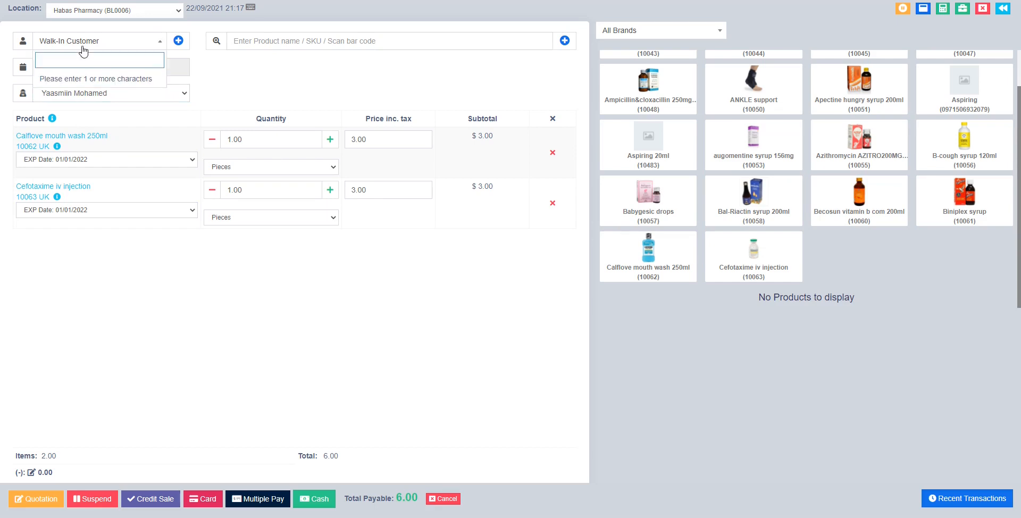
{"action": "type", "text": "q"}
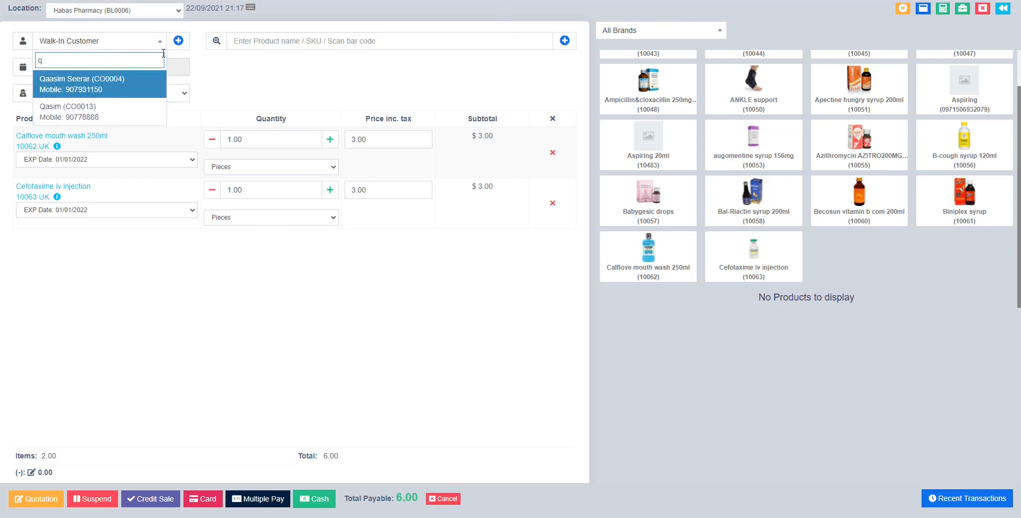
{"action": "left_click", "coordinate": [109, 89]}
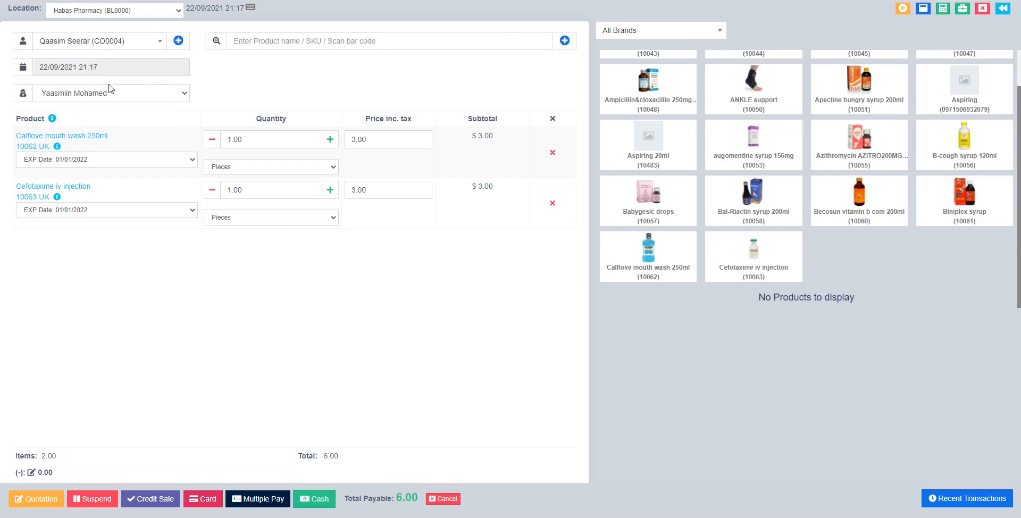
Add an Individual contact with the customer's first name, middle name and mobile number, and save it.
{"action": "left_click", "coordinate": [179, 40]}
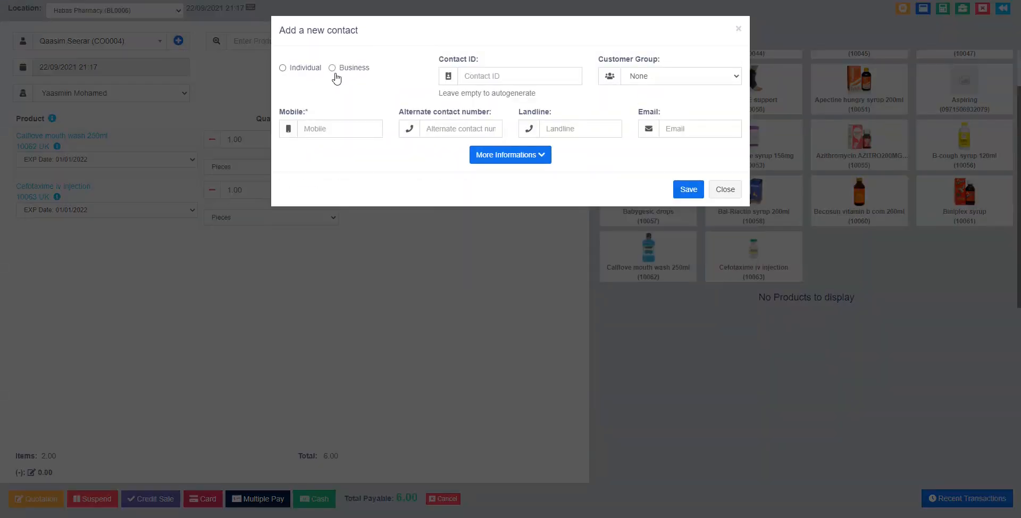
{"action": "left_click", "coordinate": [350, 70]}
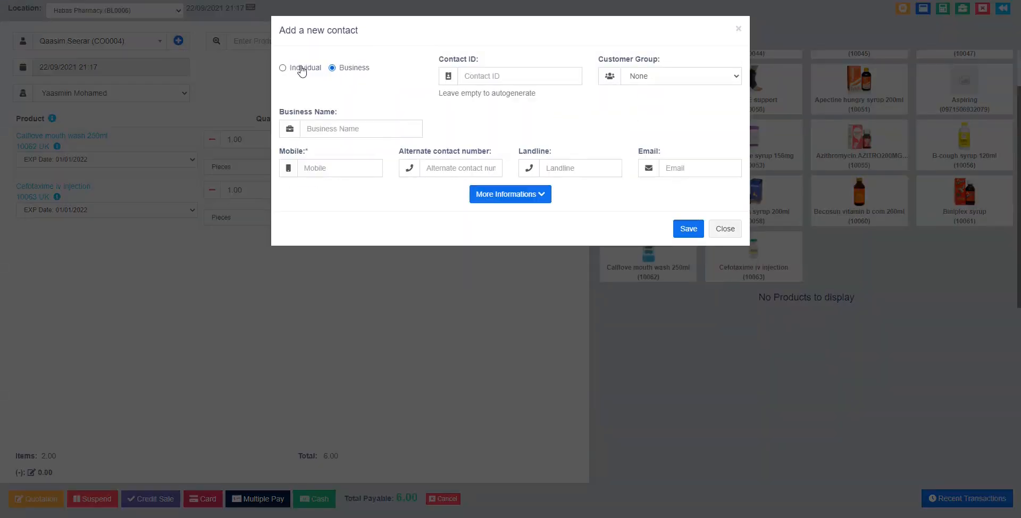
{"action": "left_click", "coordinate": [301, 69]}
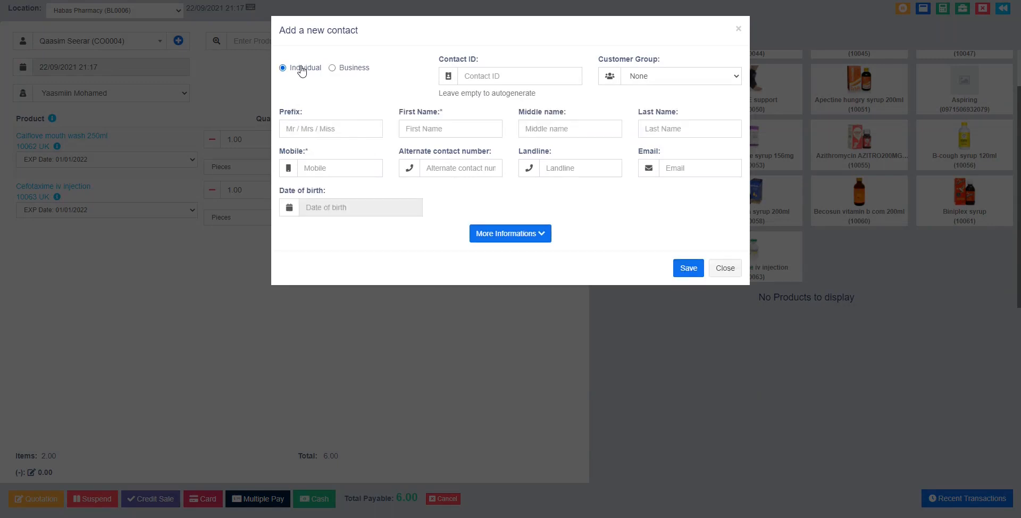
{"action": "left_click", "coordinate": [432, 129]}
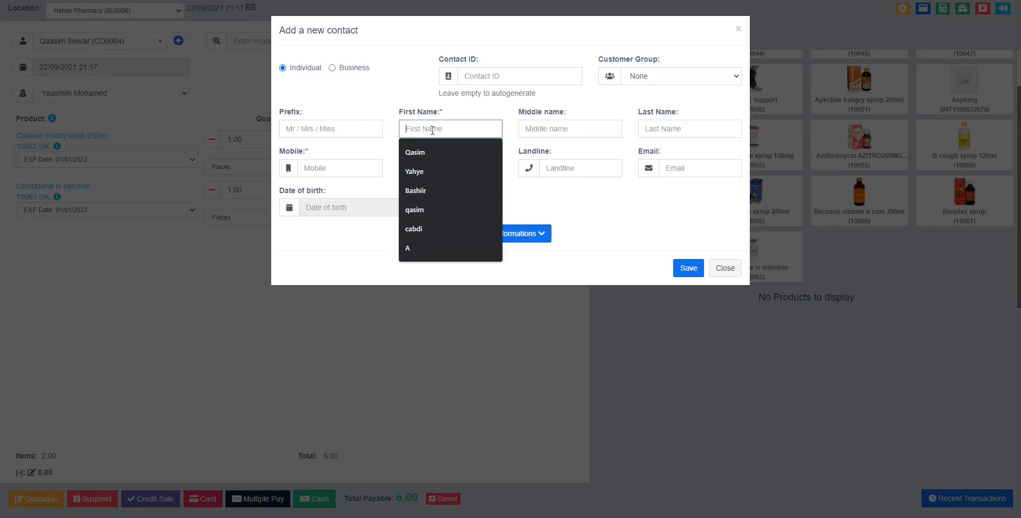
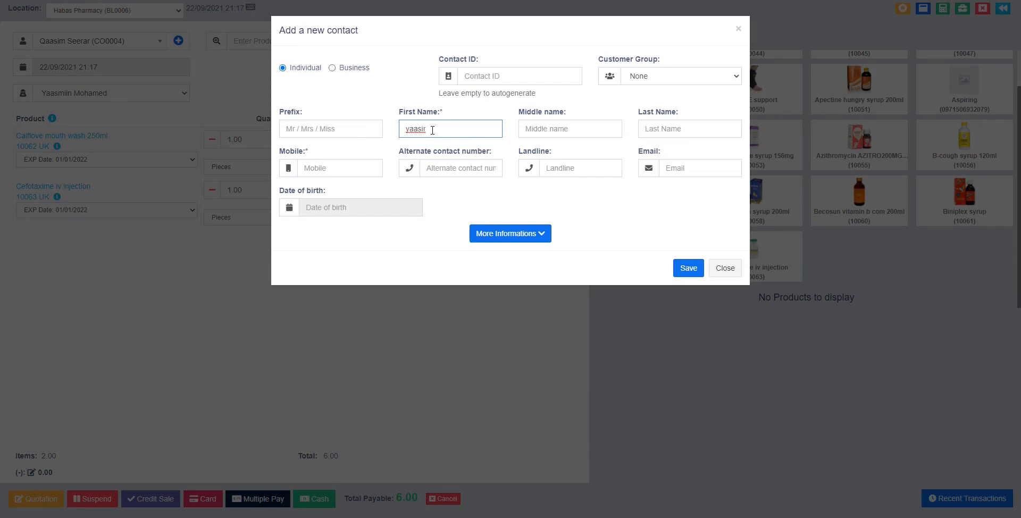
{"action": "left_click", "coordinate": [537, 133]}
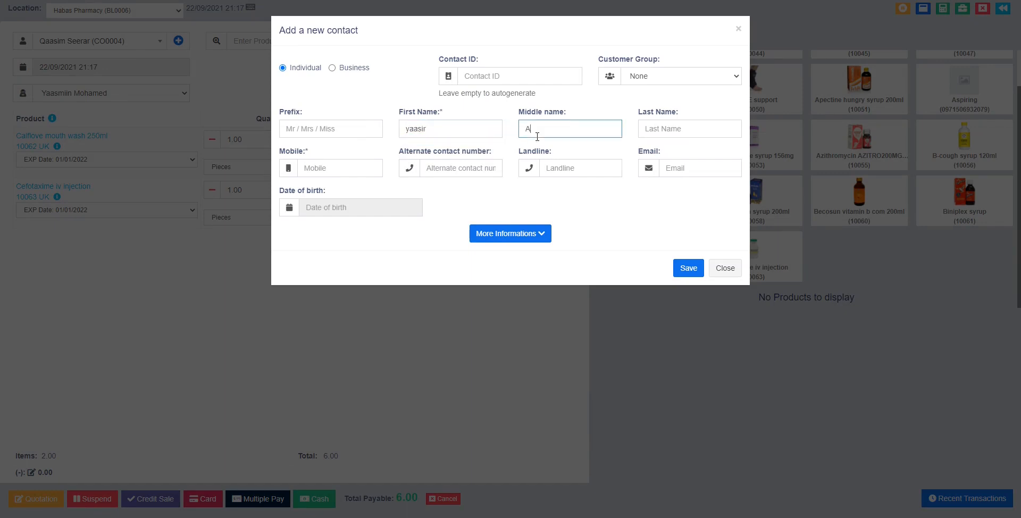
{"action": "left_click", "coordinate": [372, 170]}
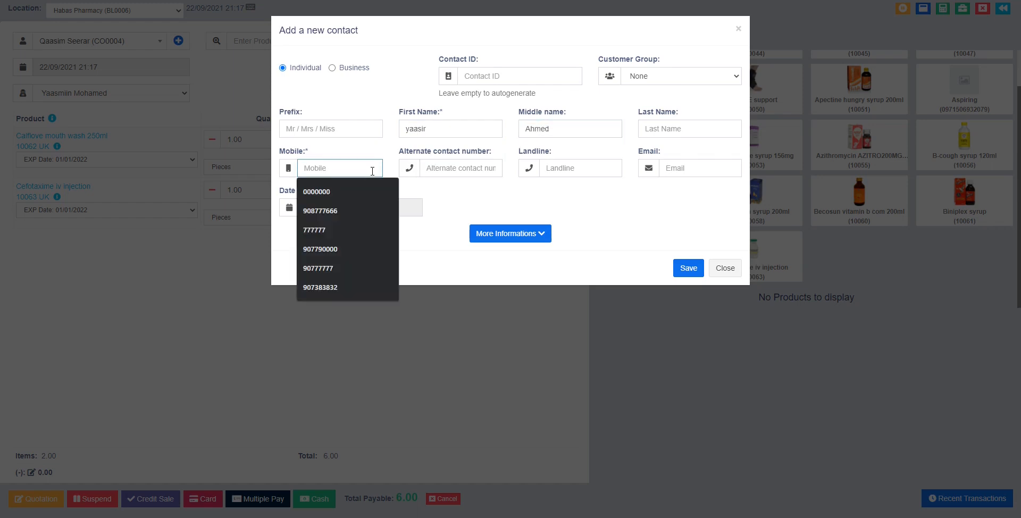
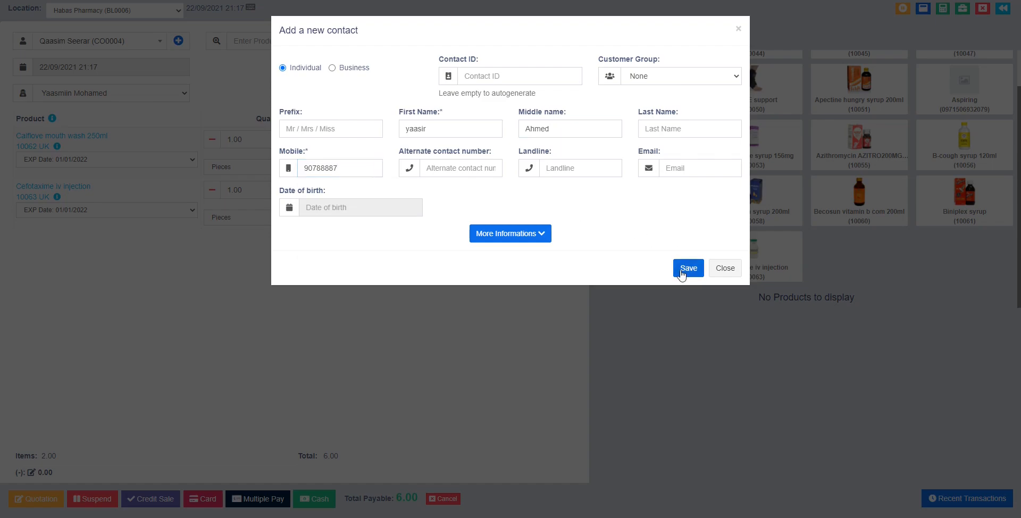
{"action": "left_click", "coordinate": [683, 271]}
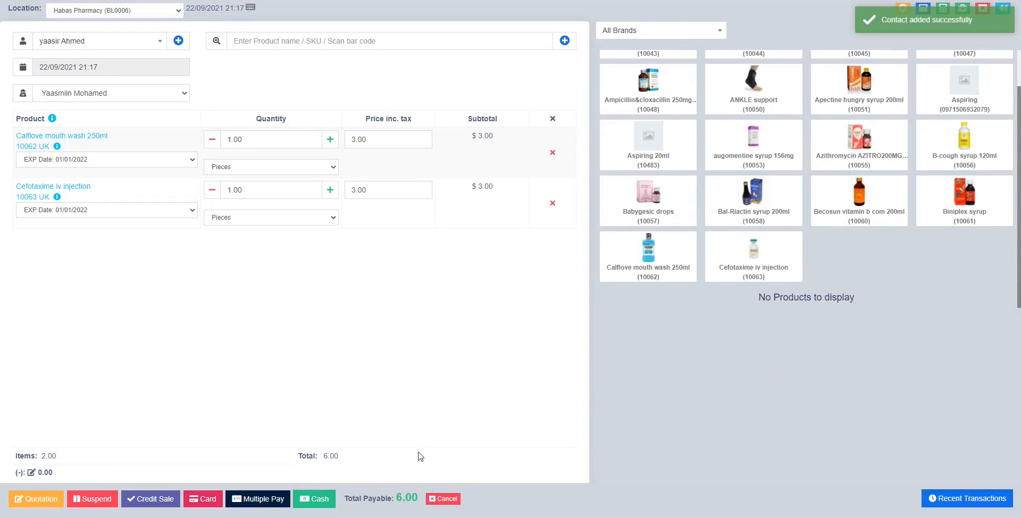
Bump Calflove mouth wash to 6 and Cefotaxime to 5 pieces, then save the 33.00 total as a Credit Sale.
{"action": "left_click_drag", "start_coordinate": [343, 458], "coordinate": [320, 457]}
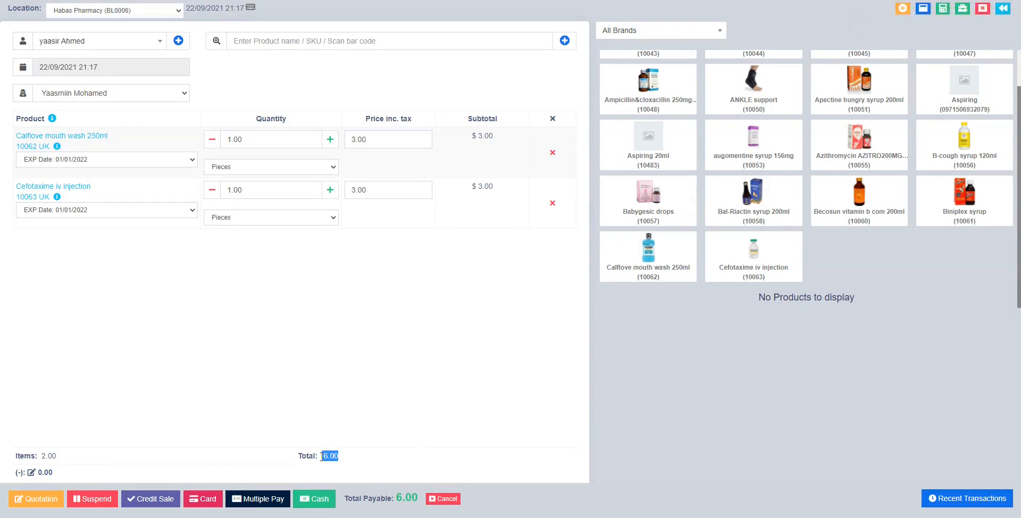
{"action": "left_click", "coordinate": [329, 190]}
{"action": "left_click", "coordinate": [330, 190]}
{"action": "left_click", "coordinate": [329, 190]}
{"action": "left_click", "coordinate": [329, 190]}
{"action": "left_click", "coordinate": [330, 139]}
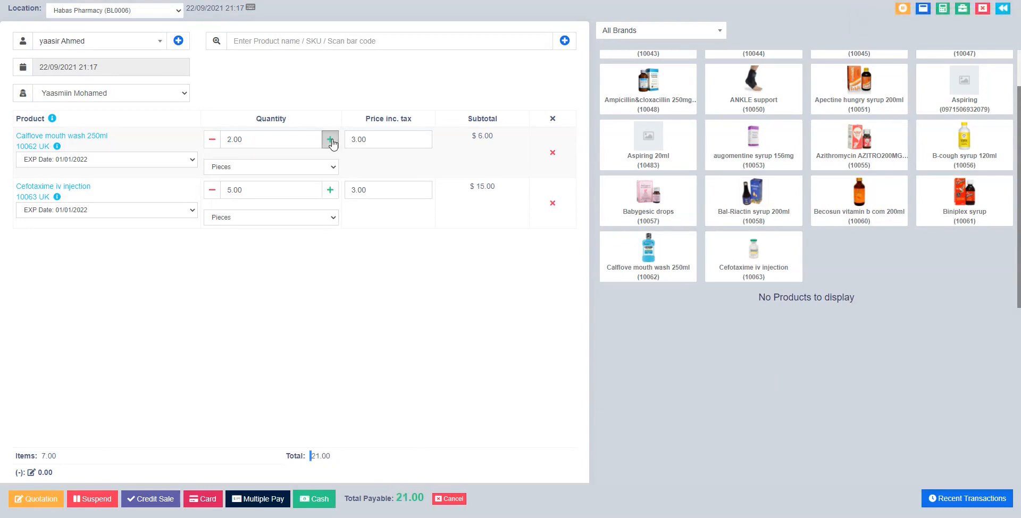
{"action": "left_click", "coordinate": [330, 139]}
{"action": "left_click", "coordinate": [329, 139]}
{"action": "left_click", "coordinate": [330, 140]}
{"action": "left_click", "coordinate": [330, 139]}
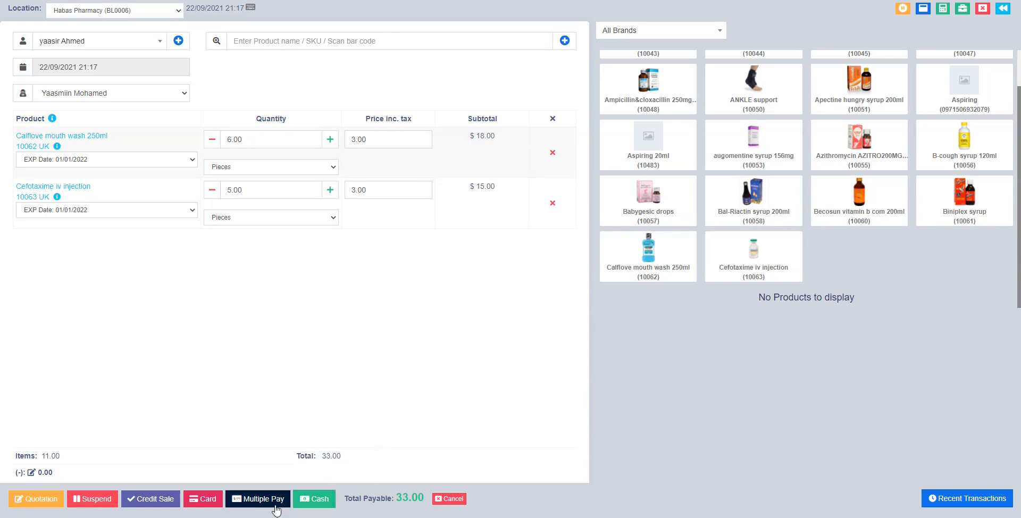
{"action": "left_click", "coordinate": [169, 502]}
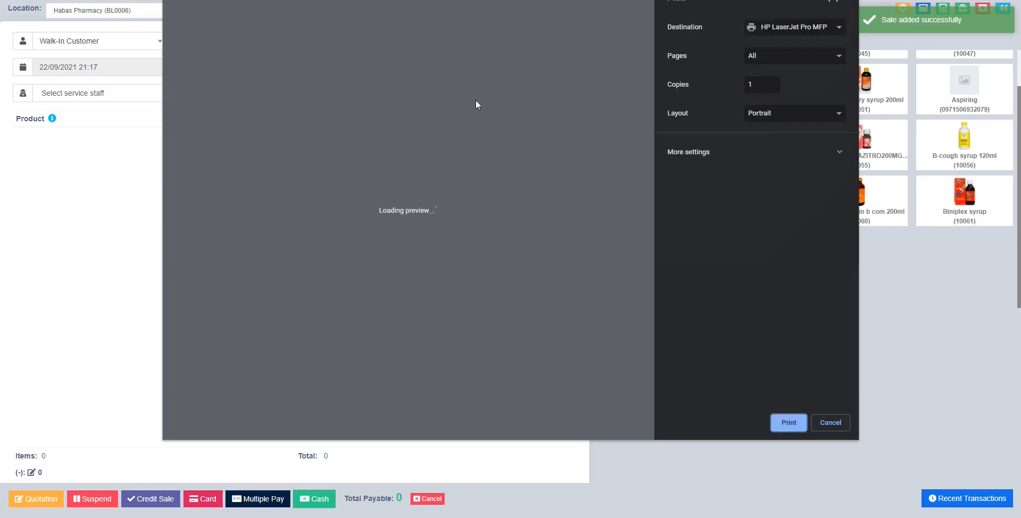
Review invoice 0045's 33 total in the preview and cancel printing.
{"action": "left_click_drag", "start_coordinate": [252, 82], "coordinate": [543, 186]}
{"action": "double_click", "coordinate": [554, 182]}
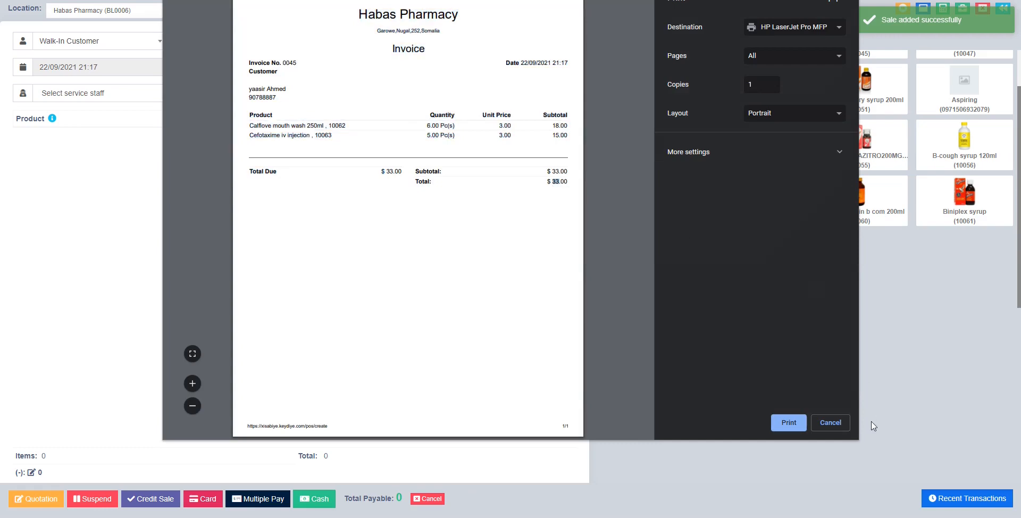
{"action": "left_click", "coordinate": [831, 423]}
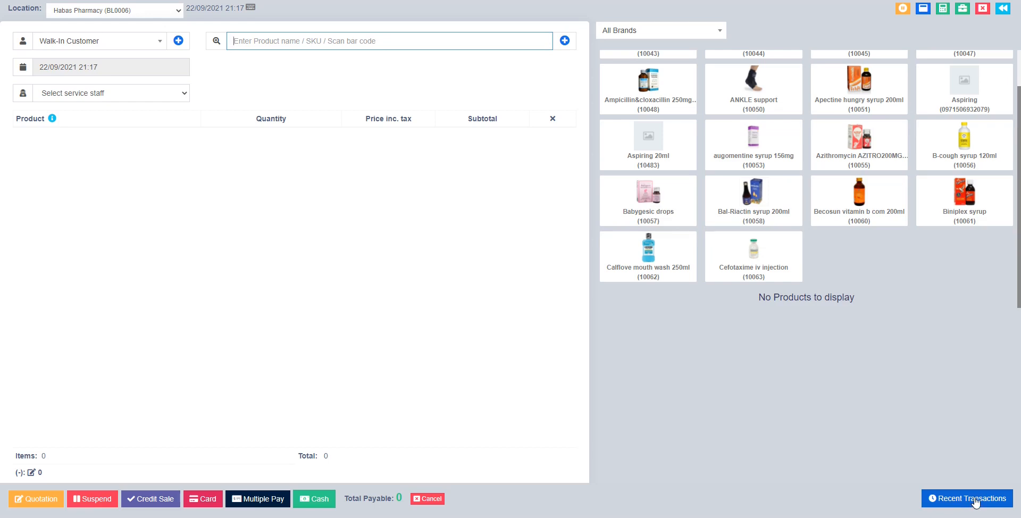
Open invoice 0045 for editing from the Final tab of Recent Transactions.
{"action": "left_click", "coordinate": [975, 502]}
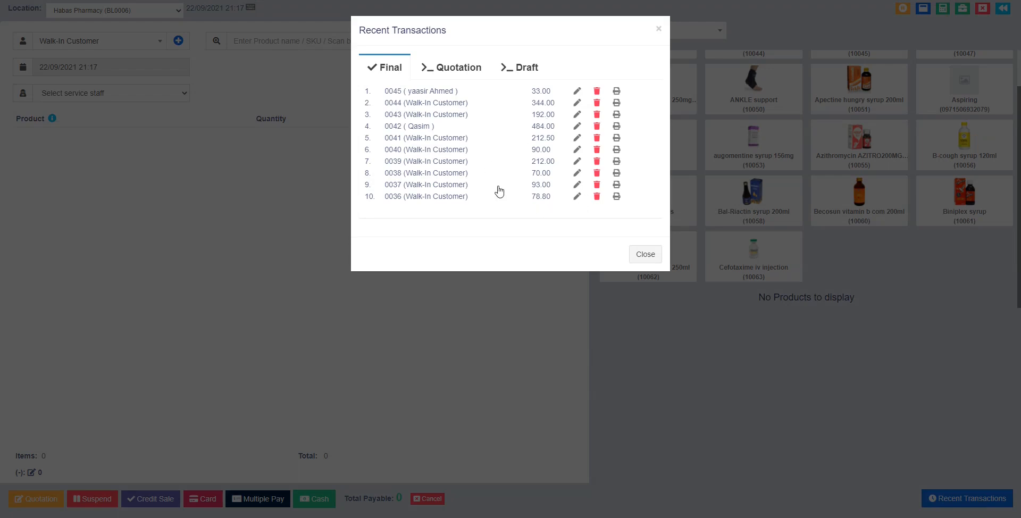
{"action": "left_click", "coordinate": [577, 92]}
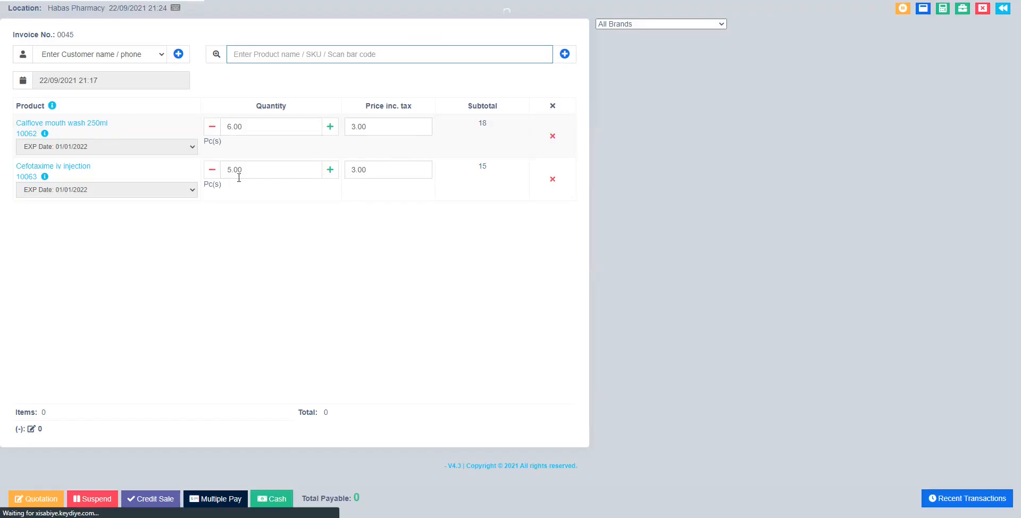
Raise Cefotaxime to 6, resave invoice 0045 as a 36.00 credit sale, and skip printing.
{"action": "left_click", "coordinate": [271, 170]}
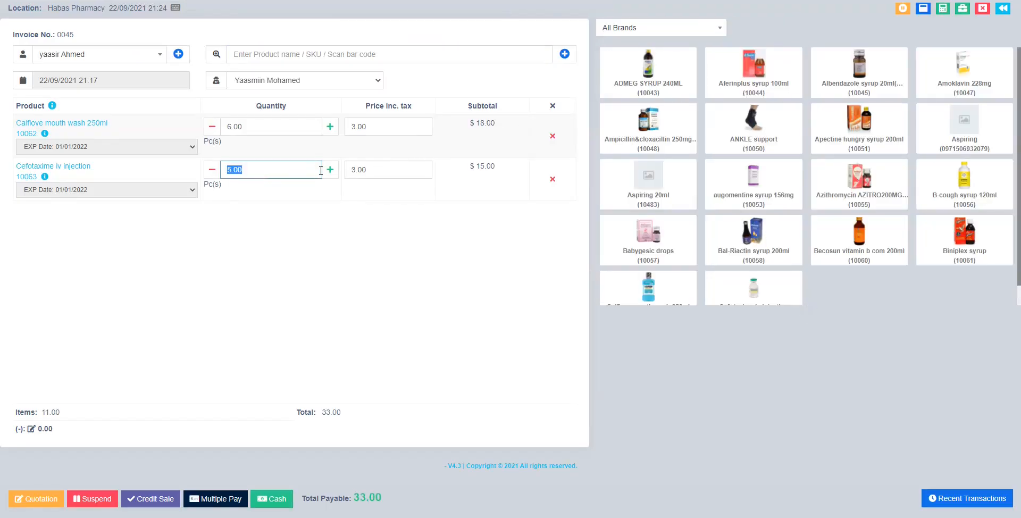
{"action": "left_click", "coordinate": [330, 172]}
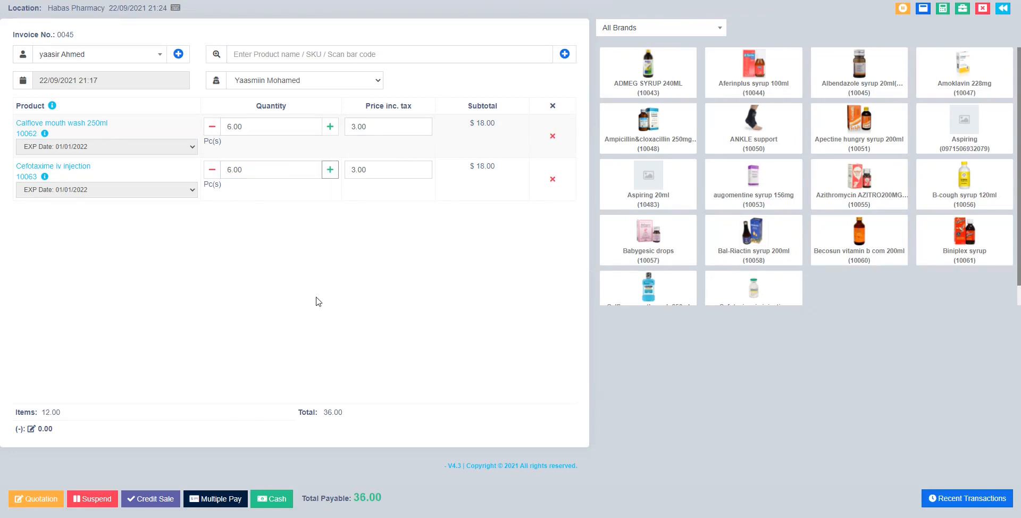
{"action": "left_click", "coordinate": [167, 500]}
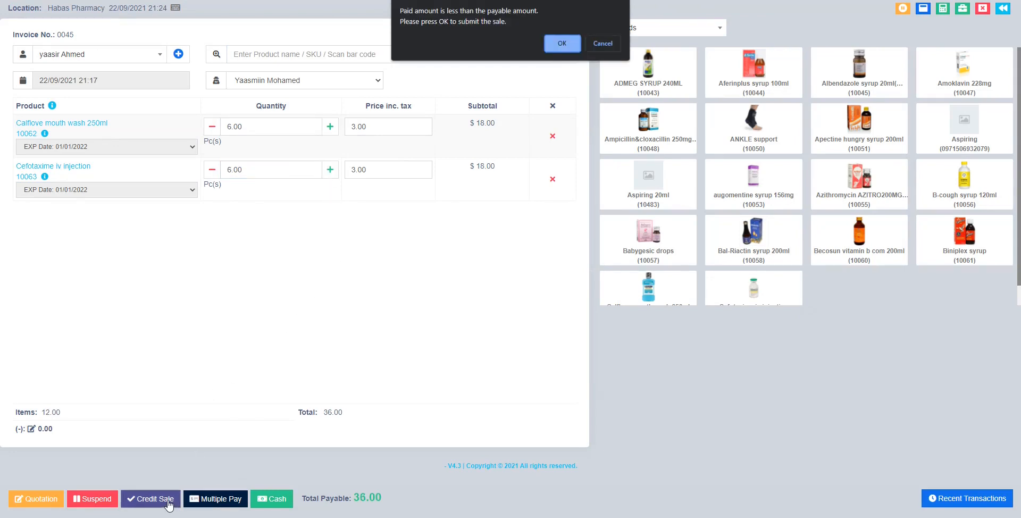
{"action": "left_click", "coordinate": [557, 49]}
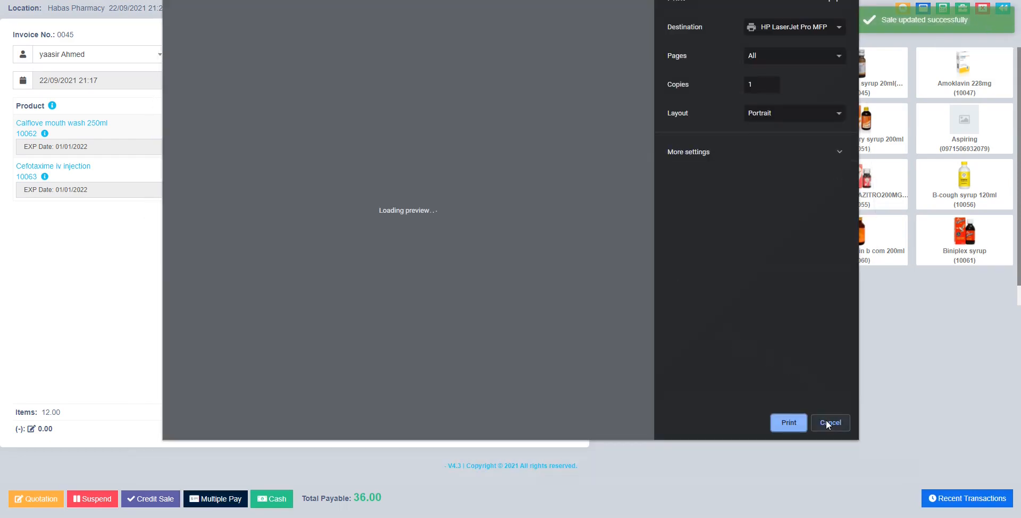
{"action": "left_click", "coordinate": [827, 423]}
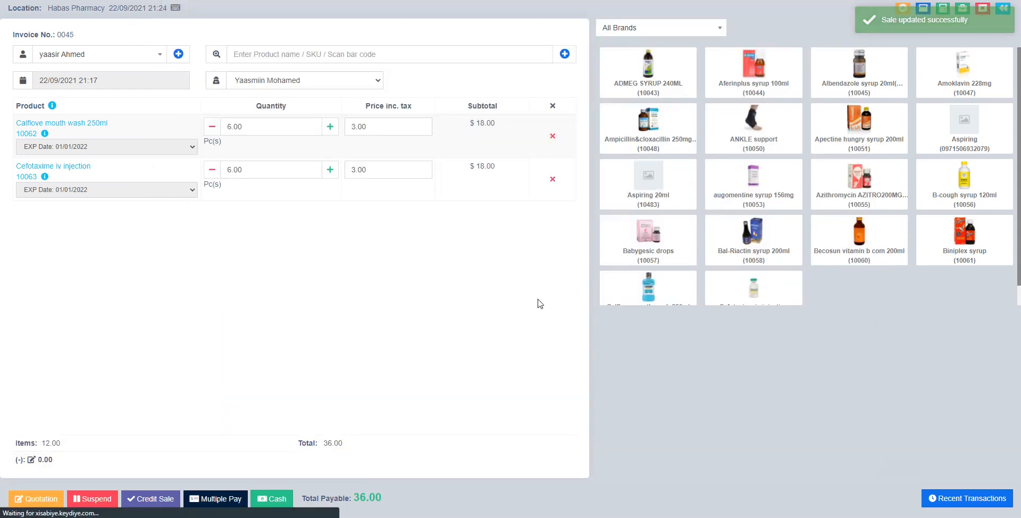
Confirm invoice 0045 at 36.00 in Recent Transactions, then go back to the List POS page.
{"action": "left_click", "coordinate": [956, 498]}
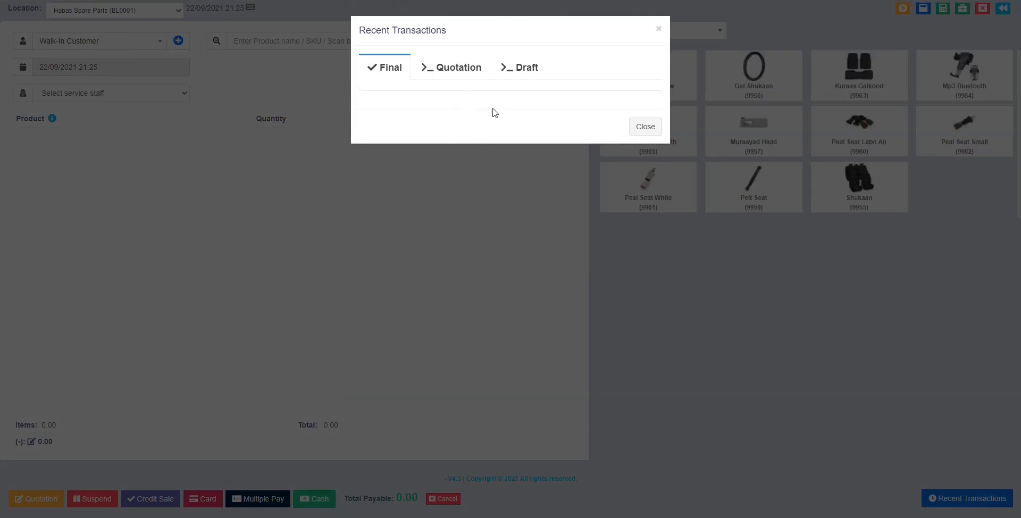
{"action": "left_click", "coordinate": [645, 128]}
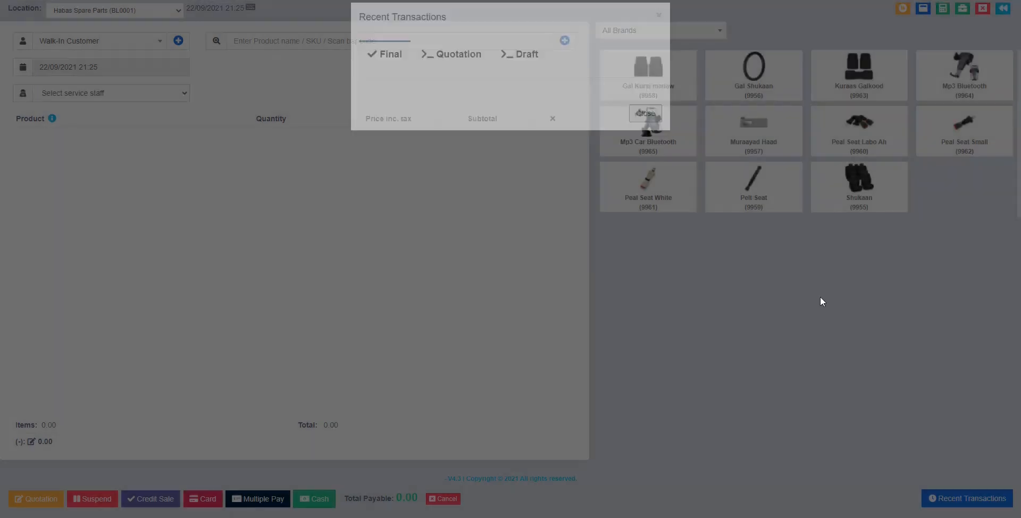
{"action": "left_click", "coordinate": [968, 497]}
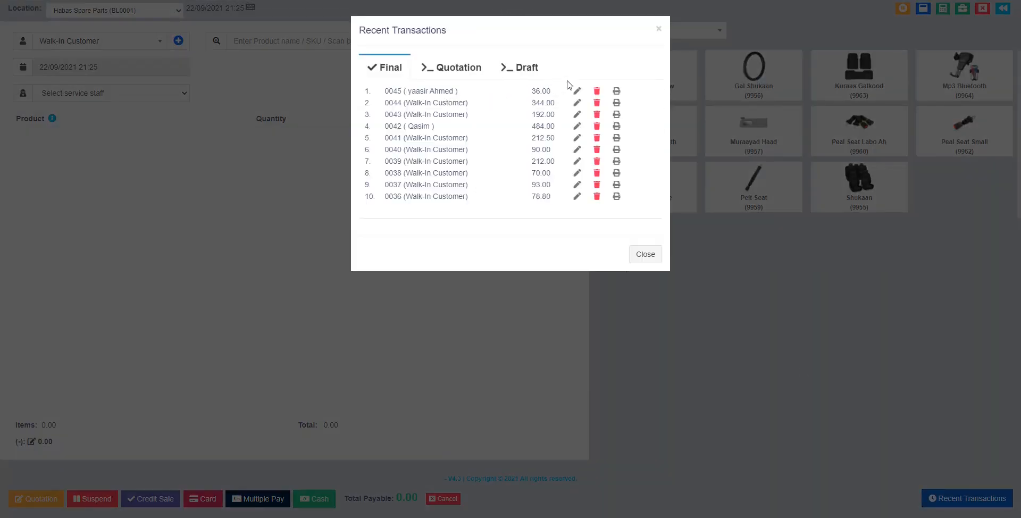
{"action": "left_click", "coordinate": [658, 30]}
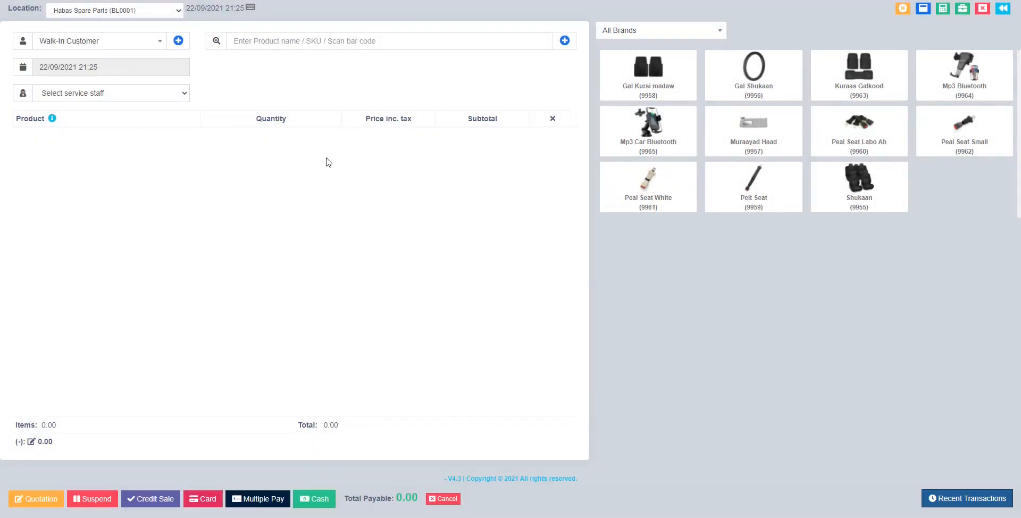
{"action": "left_click", "coordinate": [1002, 11]}
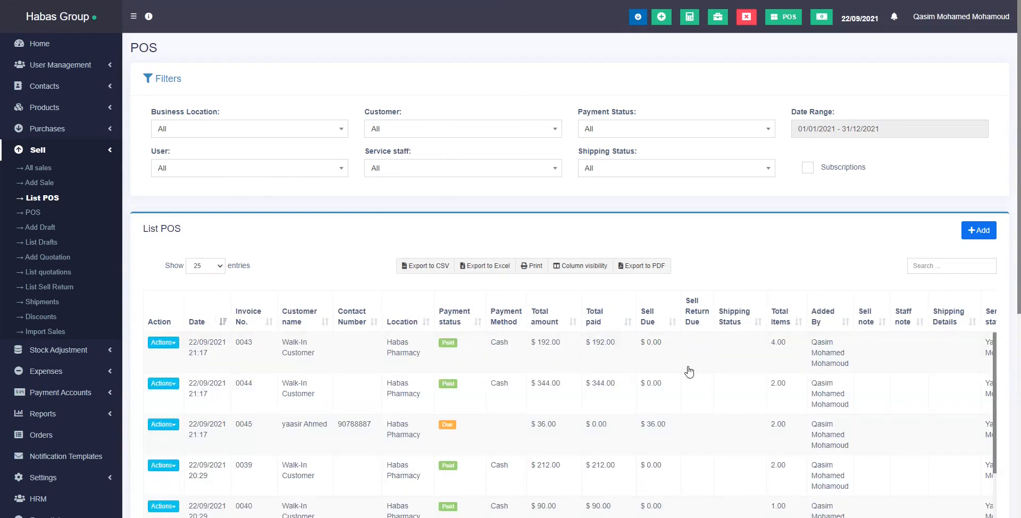
Set Show entries to All so the List POS table displays all 45 sales on one page.
{"action": "scroll", "coordinate": [683, 376], "scroll_direction": "down", "scroll_amount": 1}
{"action": "scroll", "coordinate": [683, 377], "scroll_direction": "down", "scroll_amount": 10}
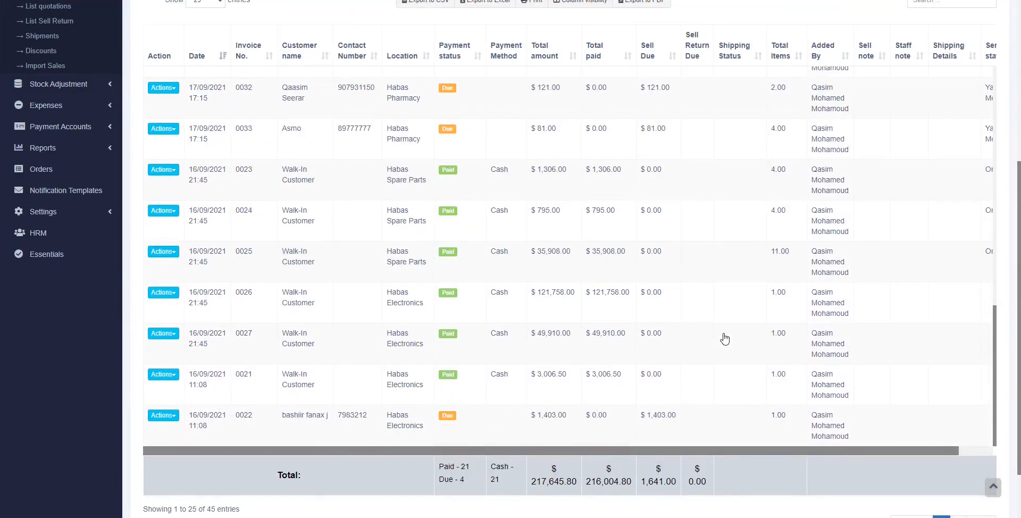
{"action": "scroll", "coordinate": [799, 367], "scroll_direction": "down", "scroll_amount": 1}
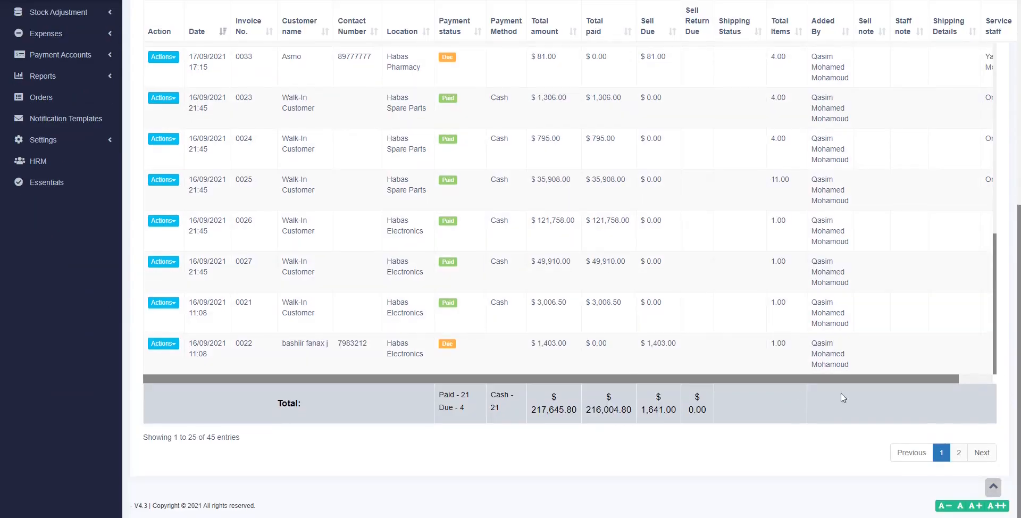
{"action": "left_click", "coordinate": [959, 452]}
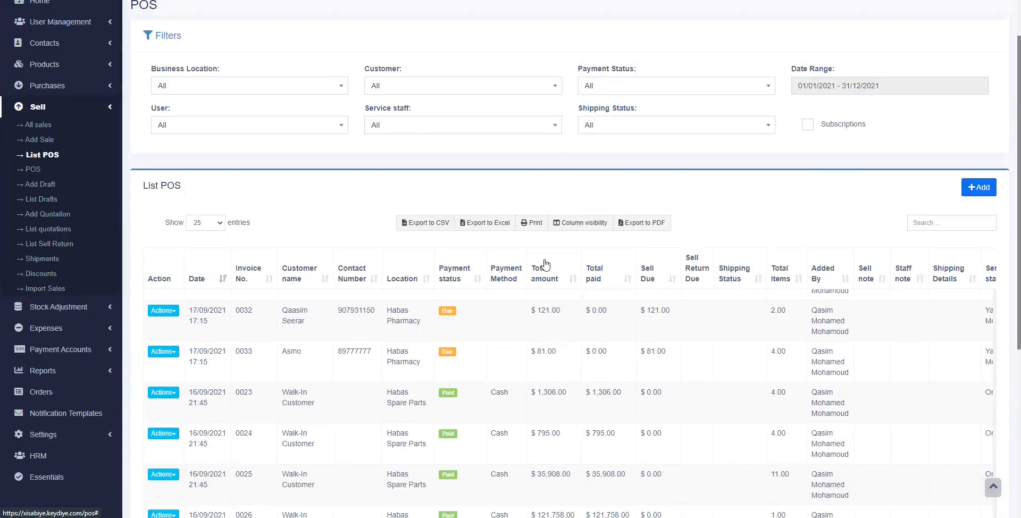
{"action": "left_click", "coordinate": [207, 250]}
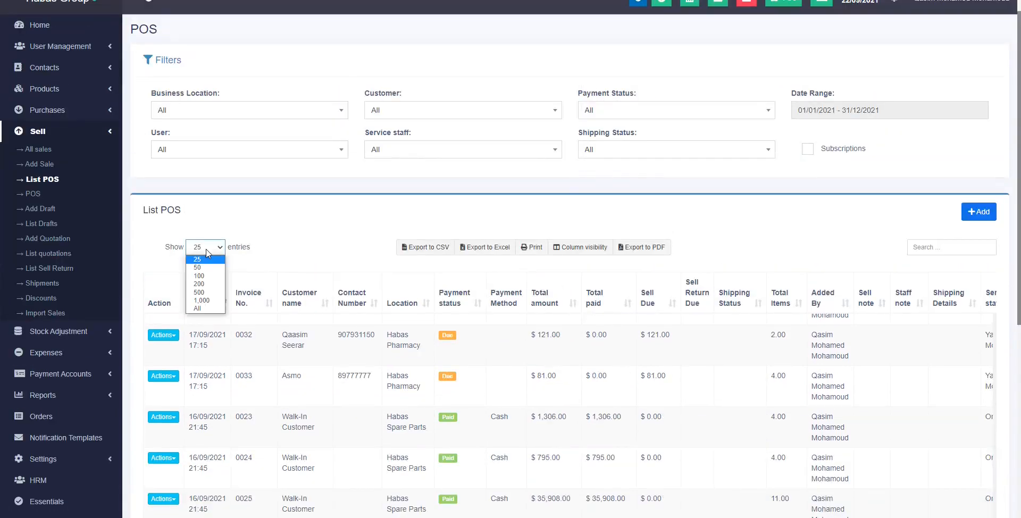
{"action": "left_click", "coordinate": [197, 308]}
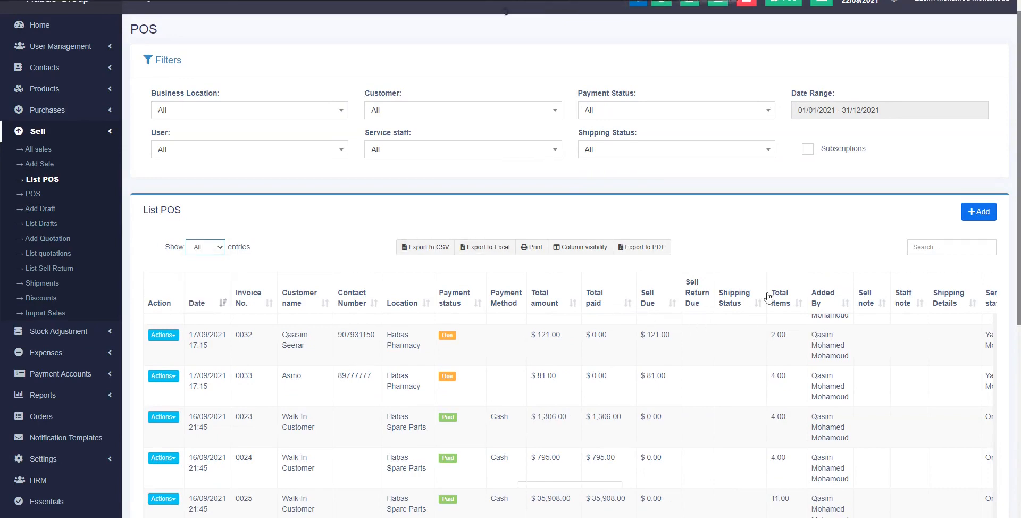
{"action": "scroll", "coordinate": [764, 324], "scroll_direction": "down", "scroll_amount": 6}
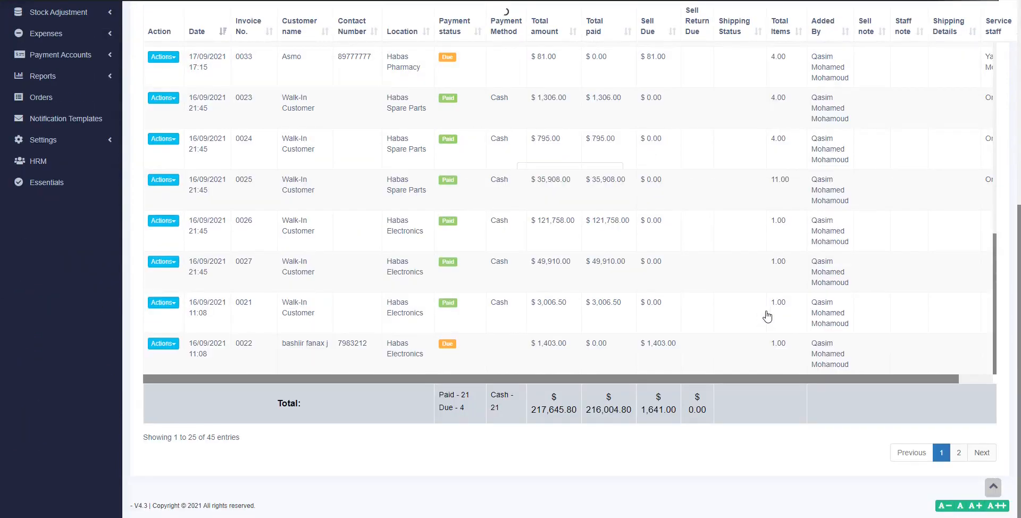
{"action": "scroll", "coordinate": [755, 275], "scroll_direction": "down", "scroll_amount": 10}
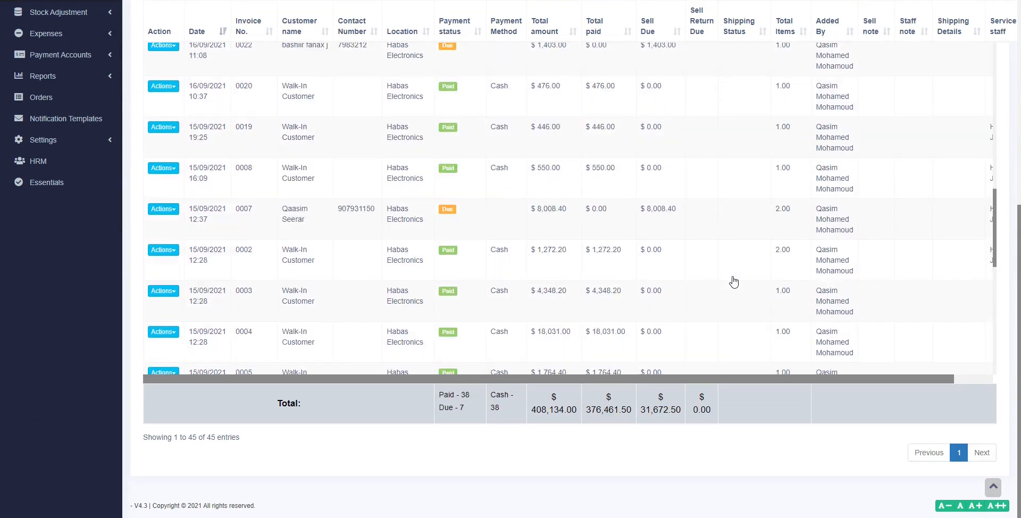
{"action": "scroll", "coordinate": [734, 282], "scroll_direction": "up", "scroll_amount": 8}
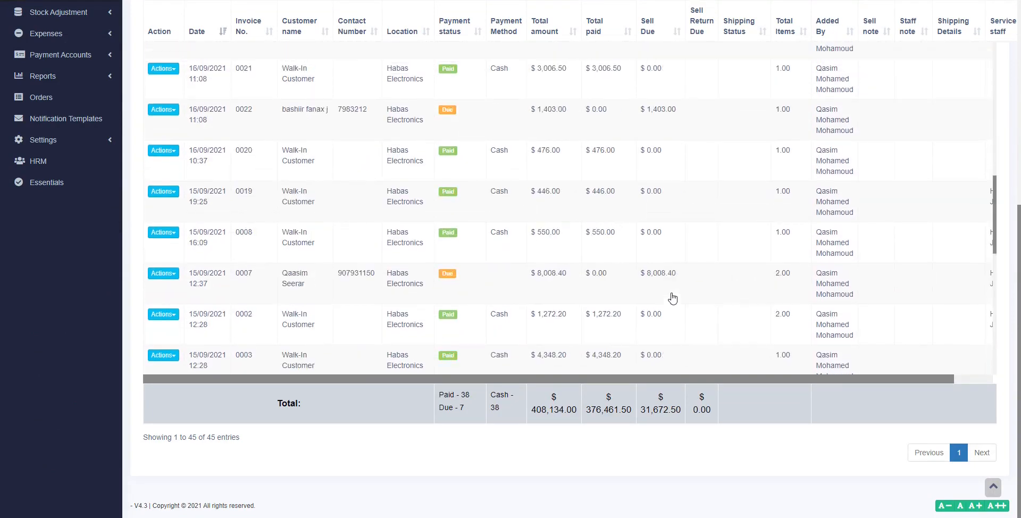
{"action": "scroll", "coordinate": [670, 291], "scroll_direction": "up", "scroll_amount": 8}
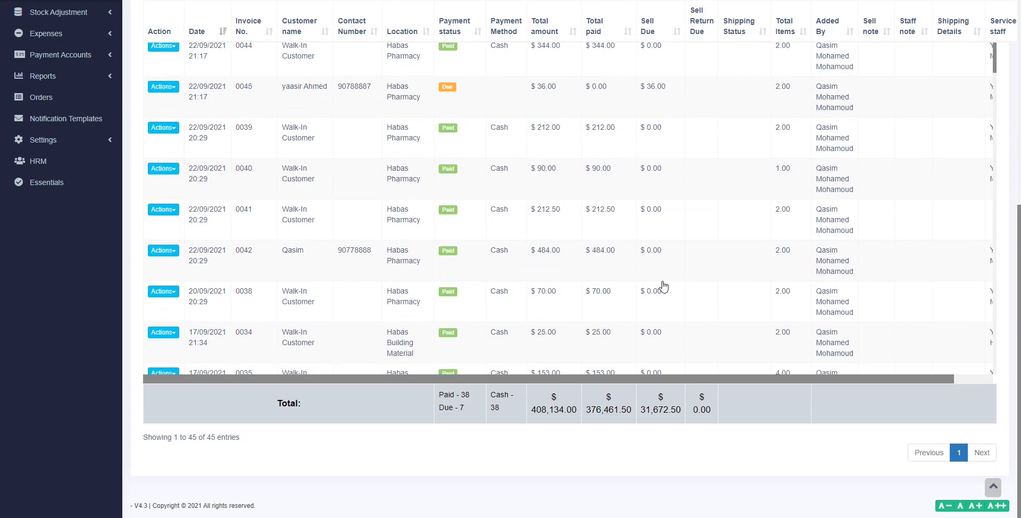
{"action": "scroll", "coordinate": [663, 286], "scroll_direction": "up", "scroll_amount": 6}
{"action": "scroll", "coordinate": [641, 276], "scroll_direction": "up", "scroll_amount": 2}
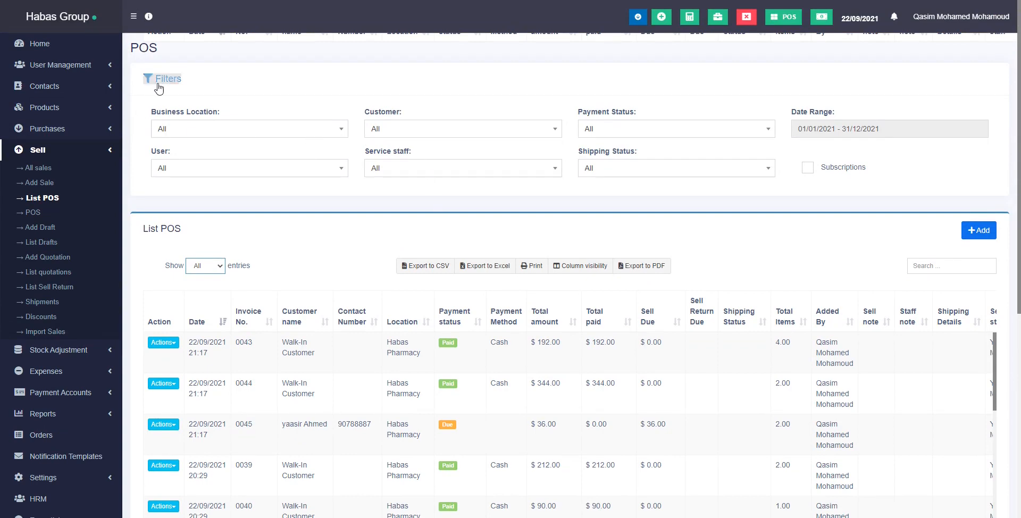
Filter the POS sales list to Due payment status and review the due invoices.
{"action": "left_click", "coordinate": [625, 135]}
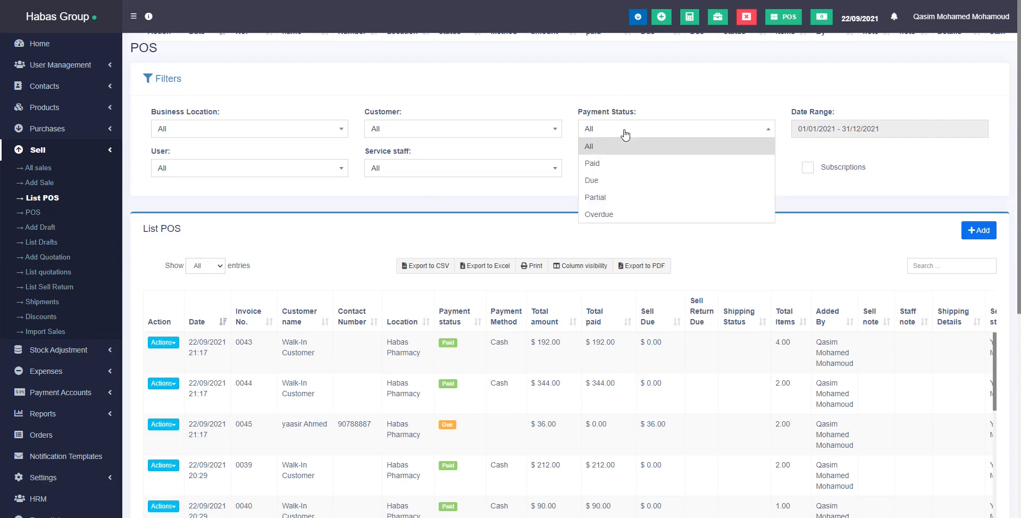
{"action": "left_click", "coordinate": [626, 181]}
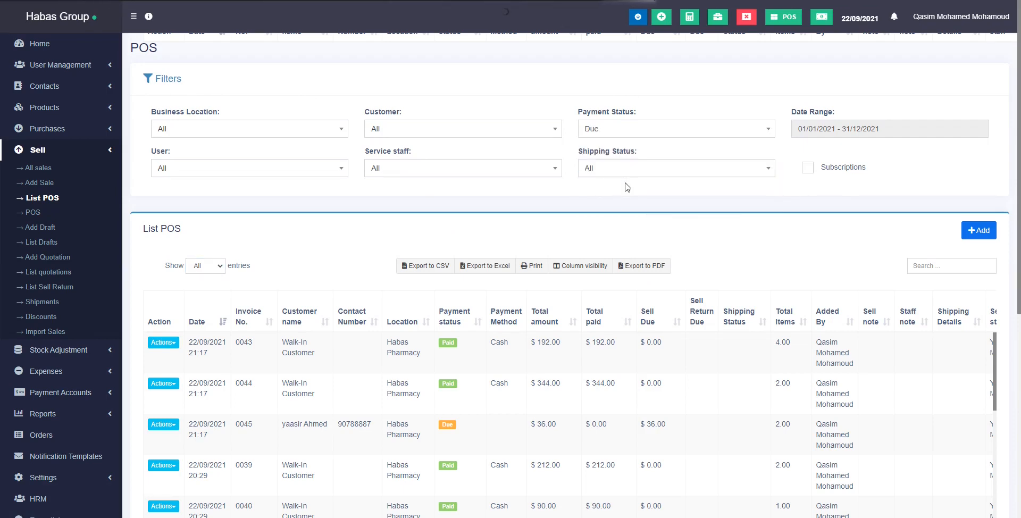
{"action": "scroll", "coordinate": [595, 397], "scroll_direction": "down", "scroll_amount": 5}
{"action": "scroll", "coordinate": [553, 388], "scroll_direction": "up", "scroll_amount": 5}
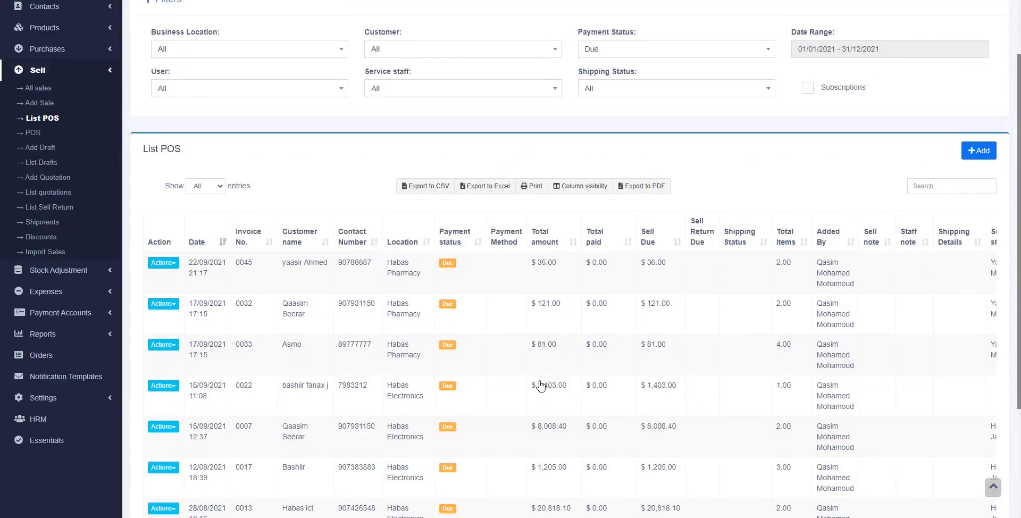
Switch the payment status filter to Paid, listing 38 cash sales totalling 376,461.50.
{"action": "left_click", "coordinate": [622, 124]}
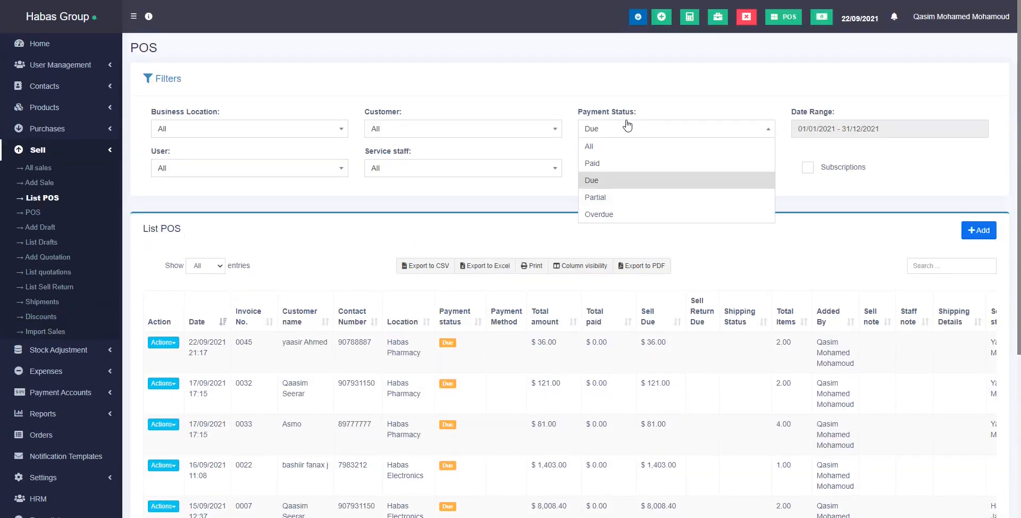
{"action": "left_click", "coordinate": [627, 162]}
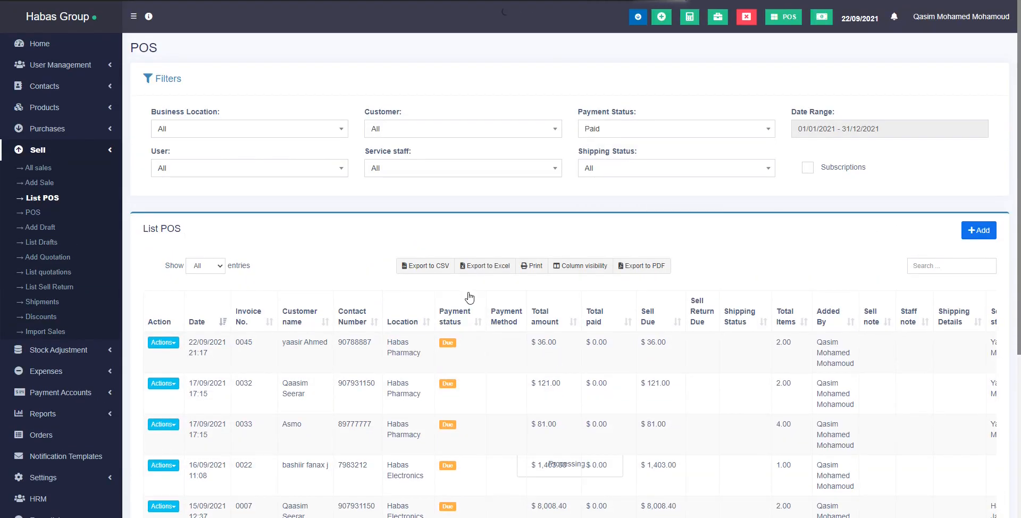
{"action": "scroll", "coordinate": [469, 298], "scroll_direction": "down", "scroll_amount": 1}
{"action": "scroll", "coordinate": [469, 298], "scroll_direction": "down", "scroll_amount": 4}
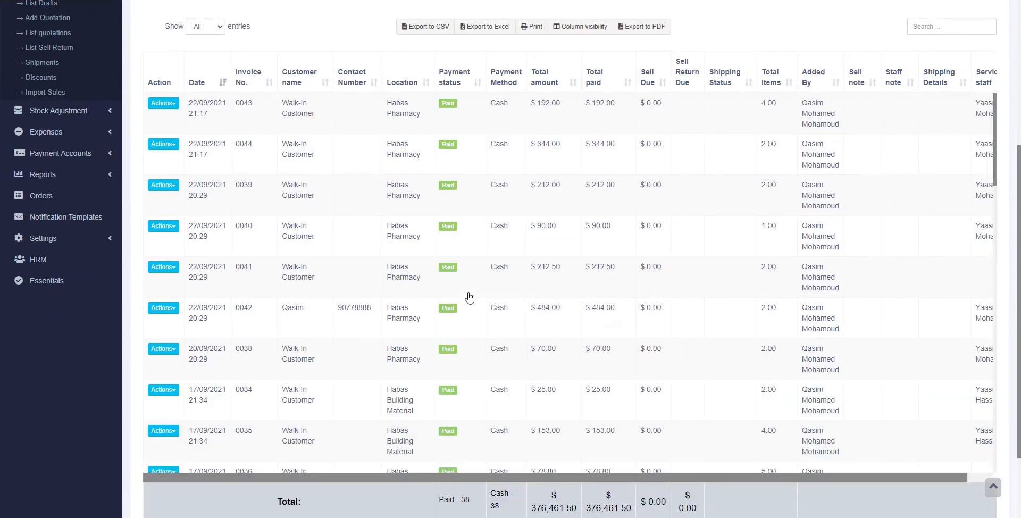
{"action": "scroll", "coordinate": [469, 298], "scroll_direction": "down", "scroll_amount": 10}
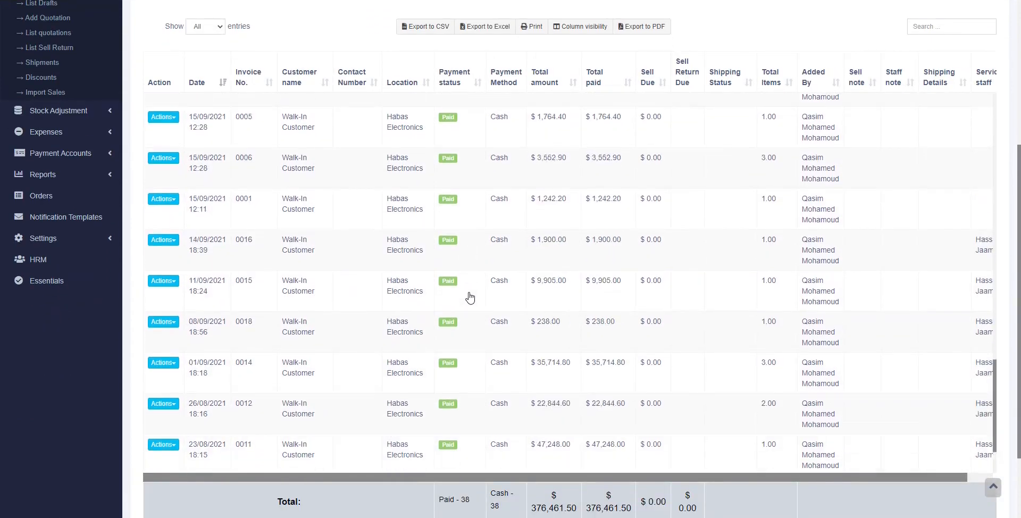
{"action": "scroll", "coordinate": [469, 298], "scroll_direction": "up", "scroll_amount": 4}
{"action": "scroll", "coordinate": [469, 298], "scroll_direction": "up", "scroll_amount": 6}
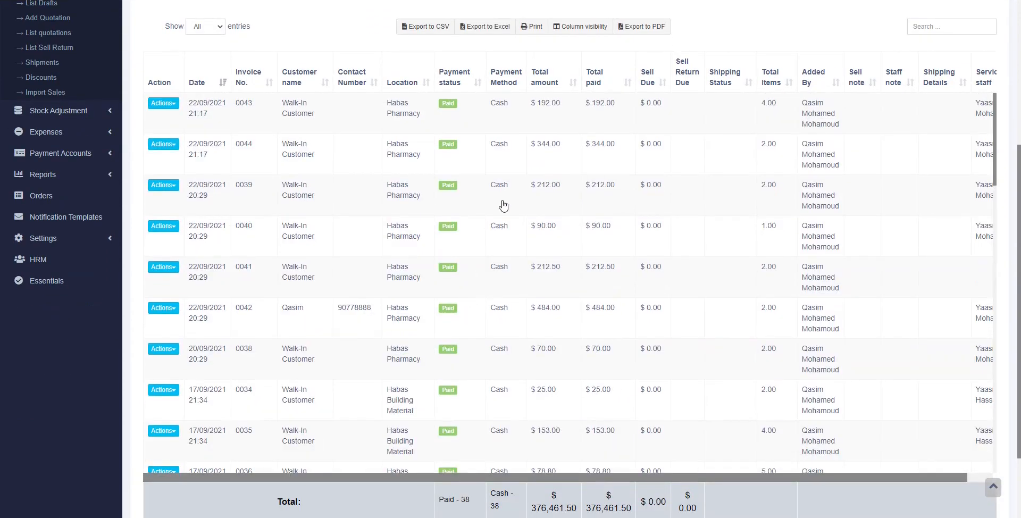
{"action": "scroll", "coordinate": [500, 200], "scroll_direction": "up", "scroll_amount": 5}
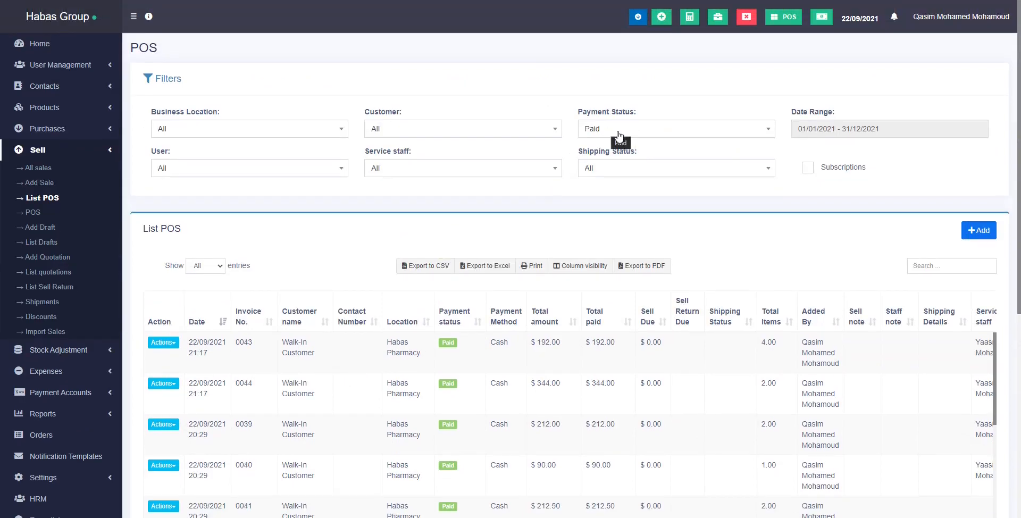
Limit the POS sales list to today's date.
{"action": "left_click", "coordinate": [836, 127]}
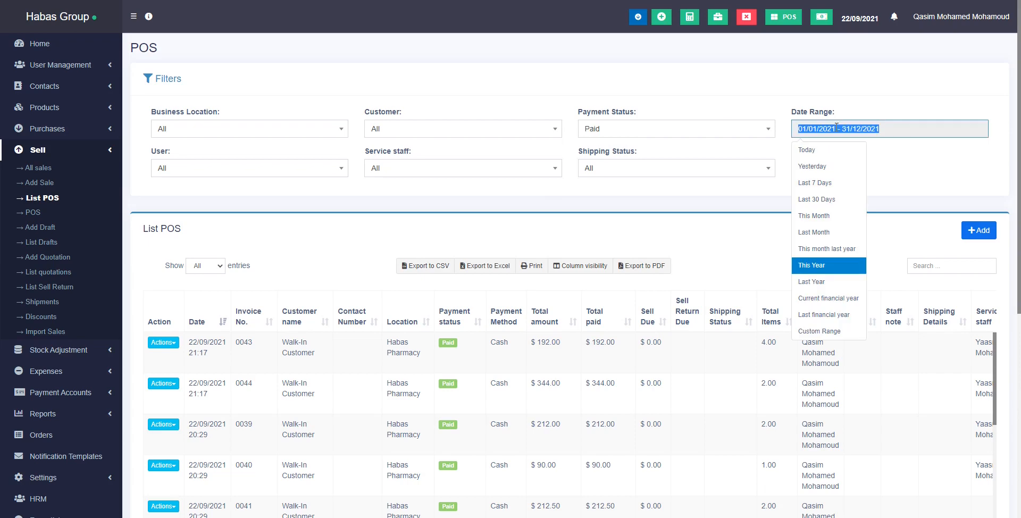
{"action": "left_click", "coordinate": [821, 151]}
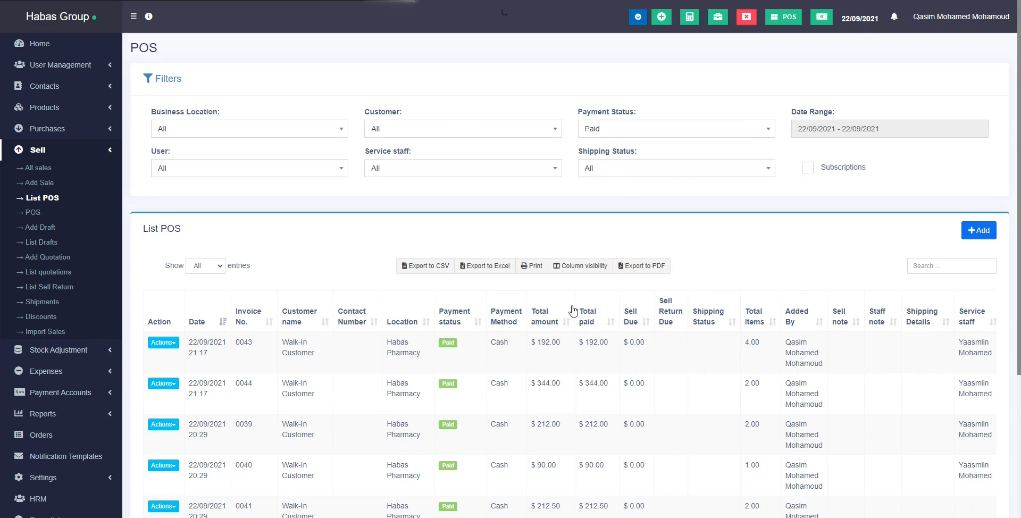
{"action": "scroll", "coordinate": [495, 329], "scroll_direction": "down", "scroll_amount": 4}
{"action": "scroll", "coordinate": [502, 319], "scroll_direction": "up", "scroll_amount": 3}
{"action": "scroll", "coordinate": [505, 319], "scroll_direction": "up", "scroll_amount": 2}
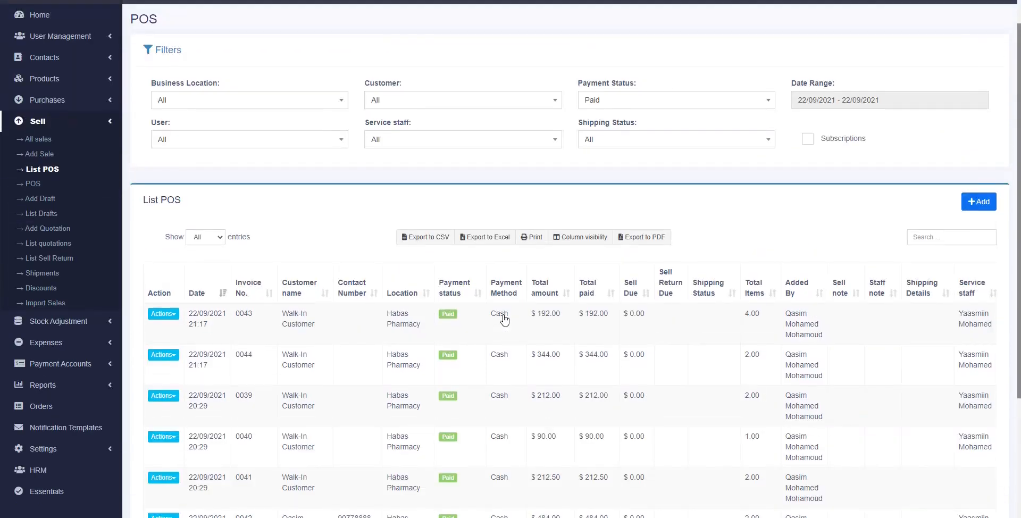
Show only Due invoices and set the date range to This Year, 01/01/2021 – 31/12/2021.
{"action": "left_click", "coordinate": [612, 87]}
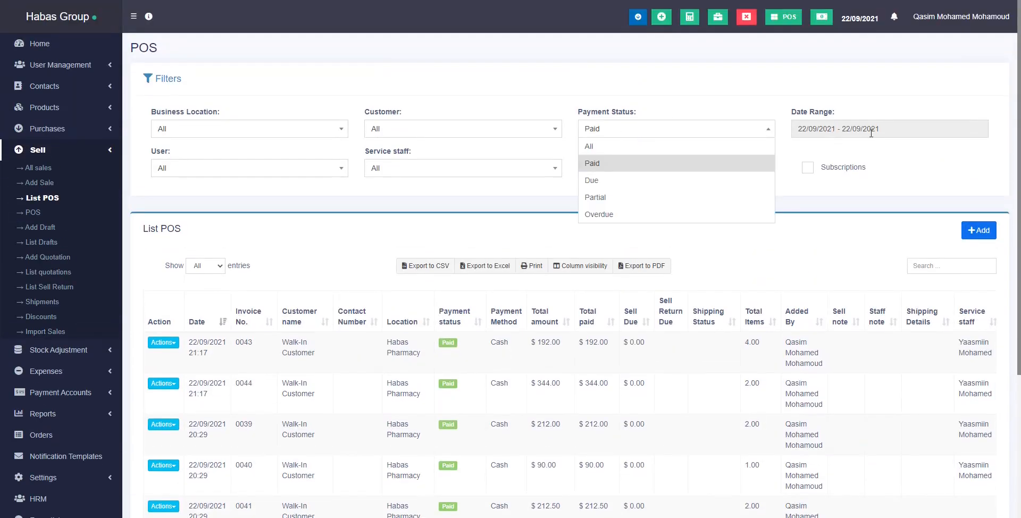
{"action": "left_click", "coordinate": [660, 181]}
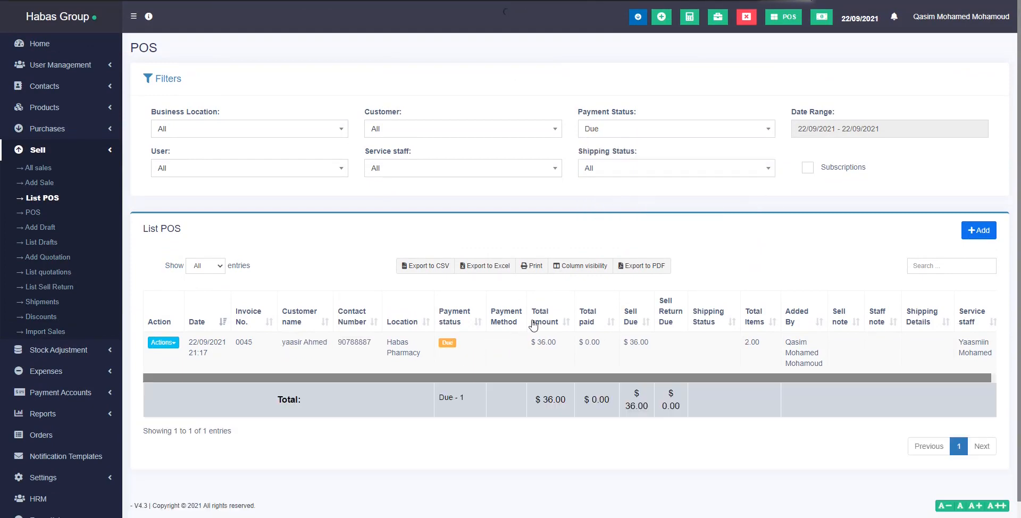
{"action": "scroll", "coordinate": [511, 308], "scroll_direction": "down", "scroll_amount": 1}
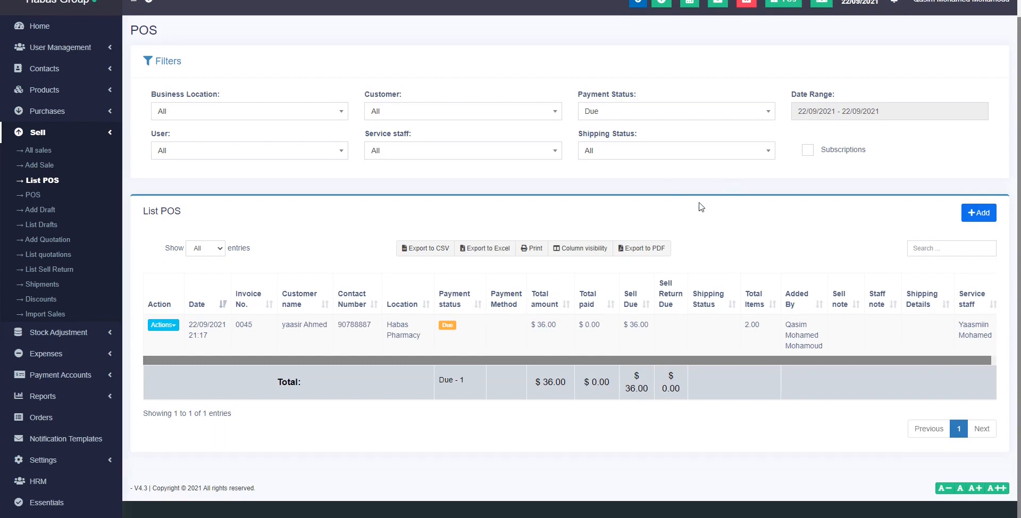
{"action": "left_click", "coordinate": [795, 109]}
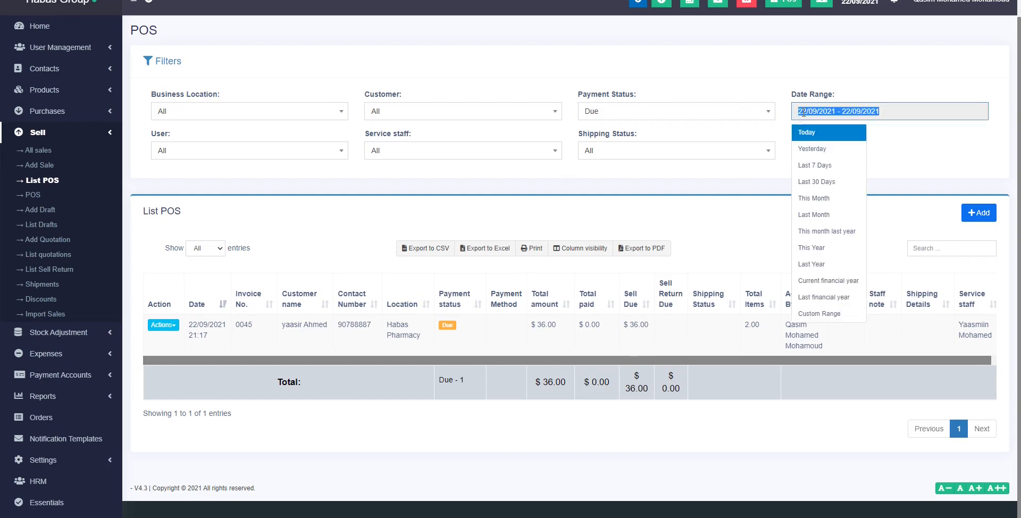
{"action": "left_click", "coordinate": [825, 215]}
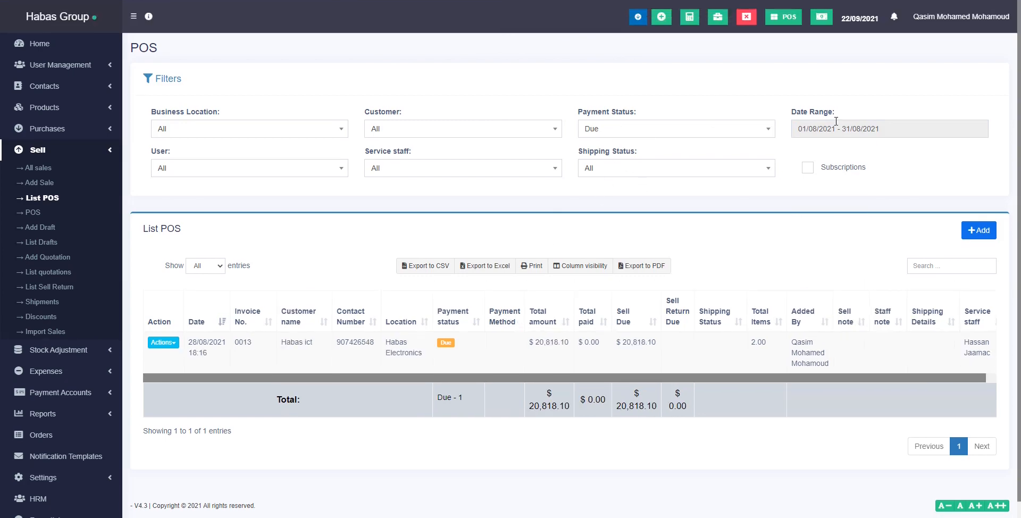
{"action": "left_click", "coordinate": [836, 121]}
{"action": "left_click", "coordinate": [835, 266]}
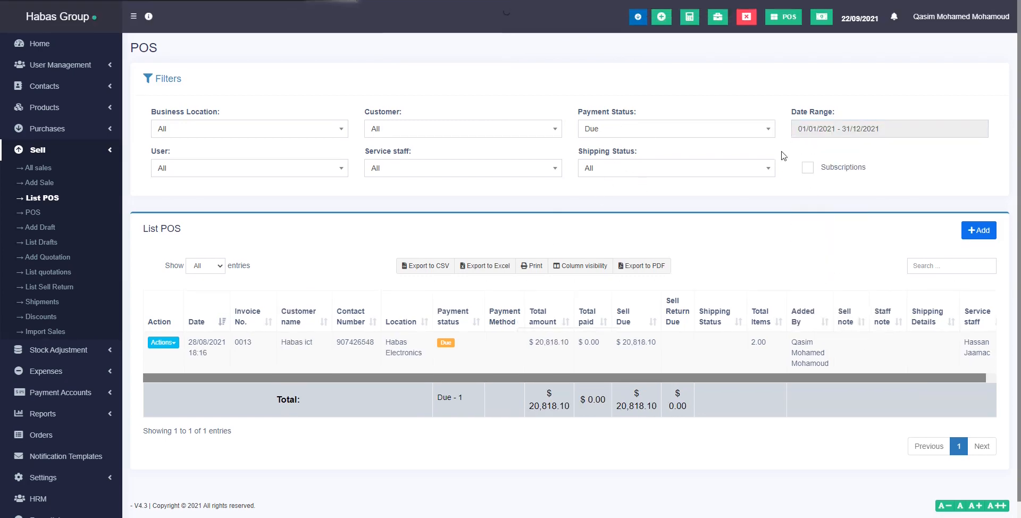
Open View Payments for due invoice 0045 ($36.00) and start a new payment.
{"action": "scroll", "coordinate": [539, 257], "scroll_direction": "down", "scroll_amount": 3}
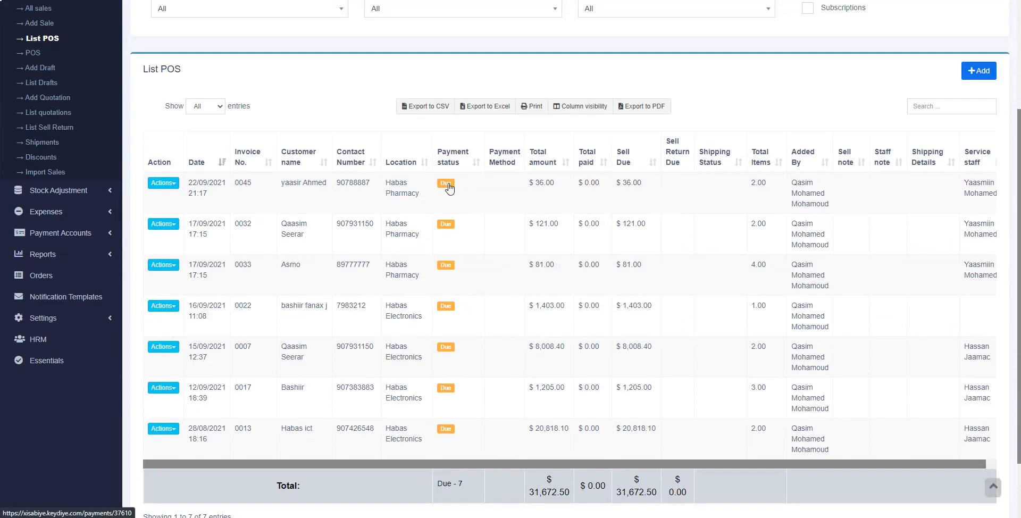
{"action": "left_click", "coordinate": [169, 184]}
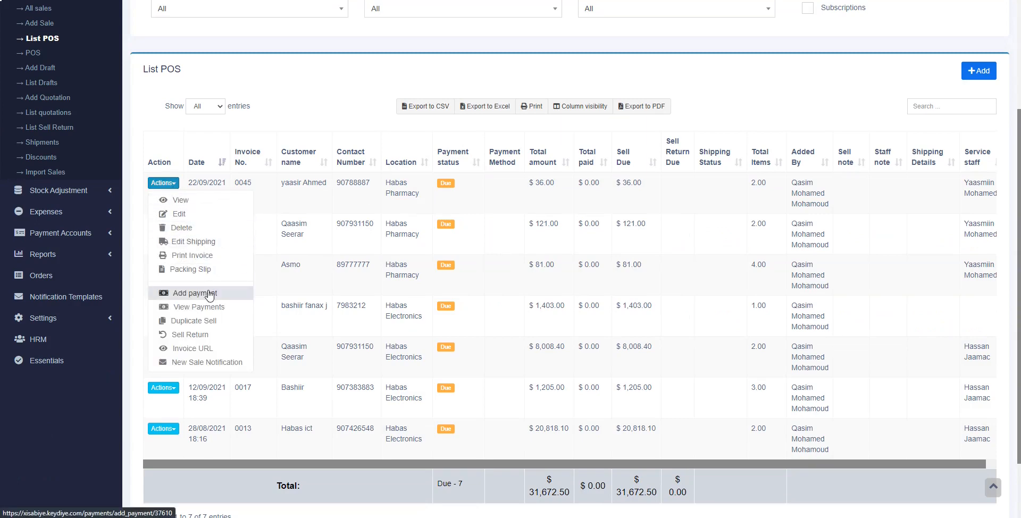
{"action": "left_click", "coordinate": [447, 184]}
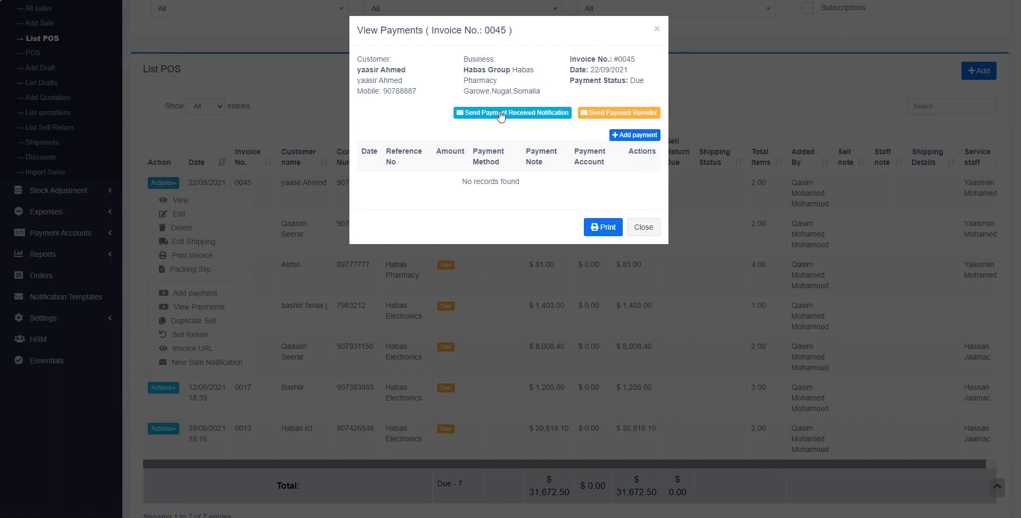
{"action": "left_click", "coordinate": [639, 136]}
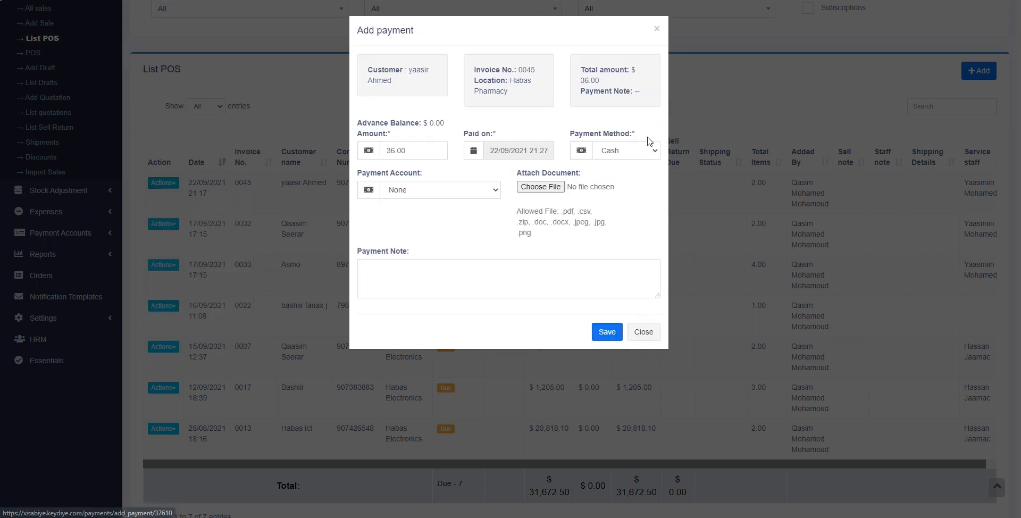
Save a 36.00 payment on invoice 0045 into the Edahab payment account.
{"action": "double_click", "coordinate": [421, 154]}
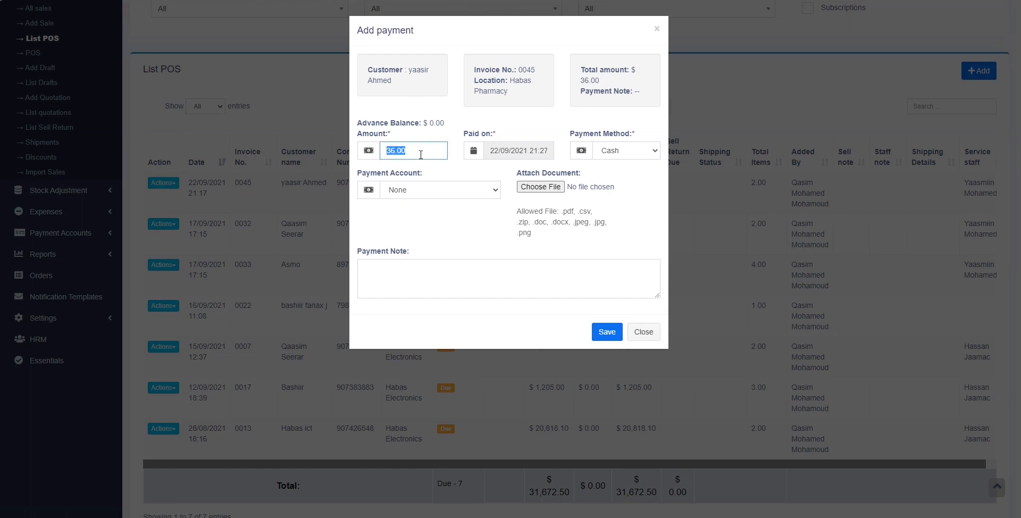
{"action": "left_click", "coordinate": [446, 191]}
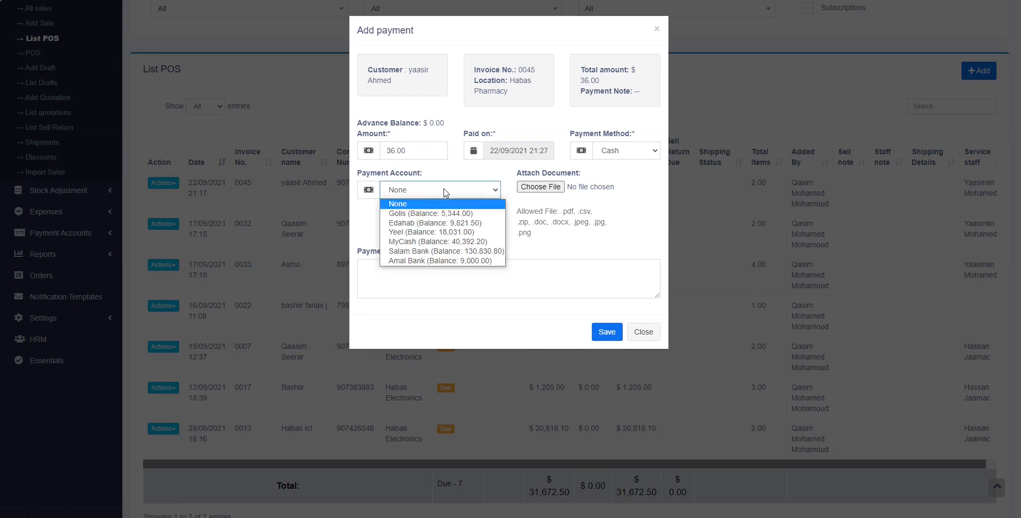
{"action": "left_click", "coordinate": [463, 224]}
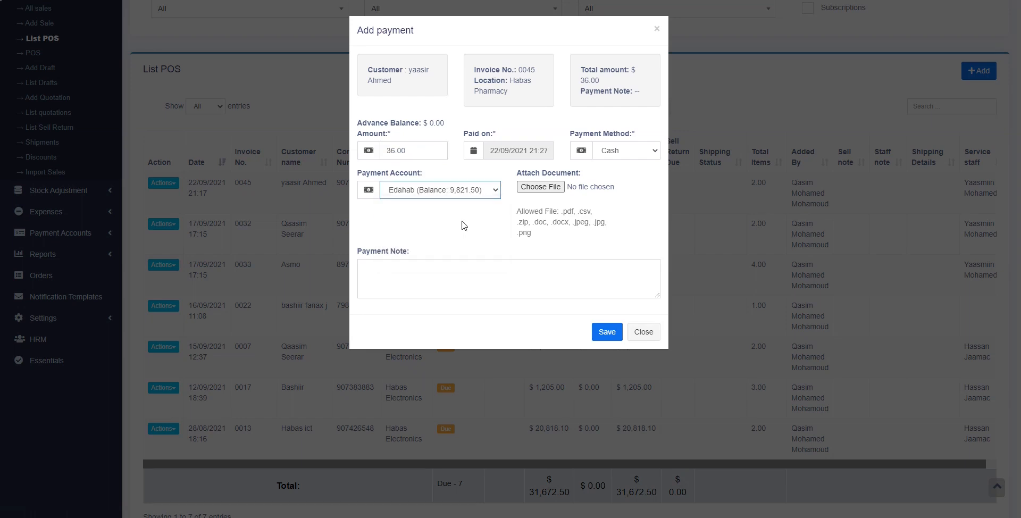
{"action": "left_click", "coordinate": [607, 329]}
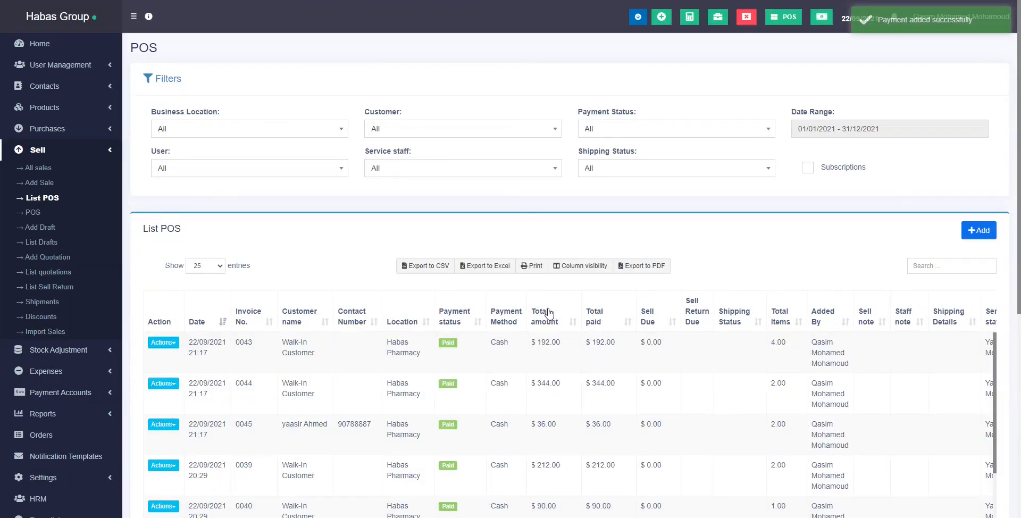
Keep this year's date range and filter the sales list to one service staff member.
{"action": "scroll", "coordinate": [553, 303], "scroll_direction": "down", "scroll_amount": 3}
{"action": "scroll", "coordinate": [555, 298], "scroll_direction": "up", "scroll_amount": 3}
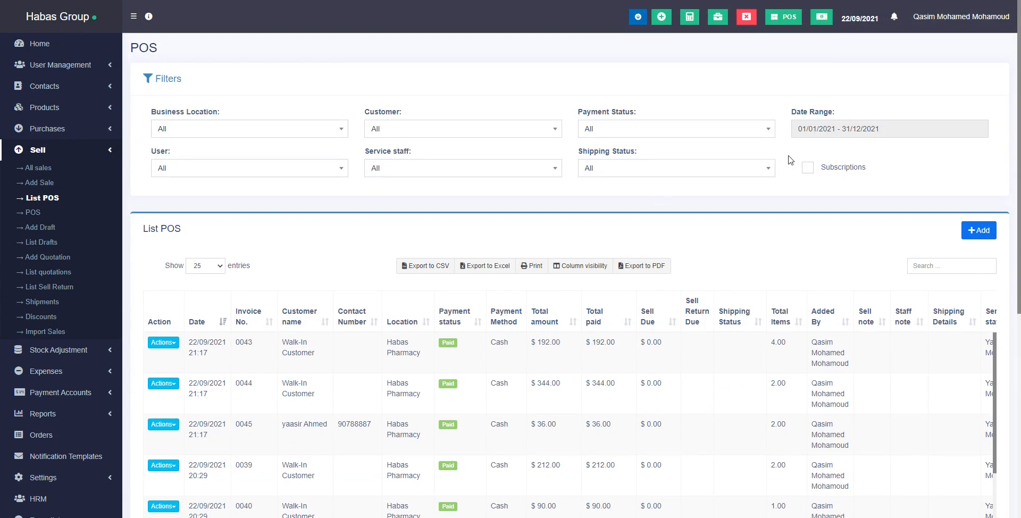
{"action": "left_click", "coordinate": [850, 132]}
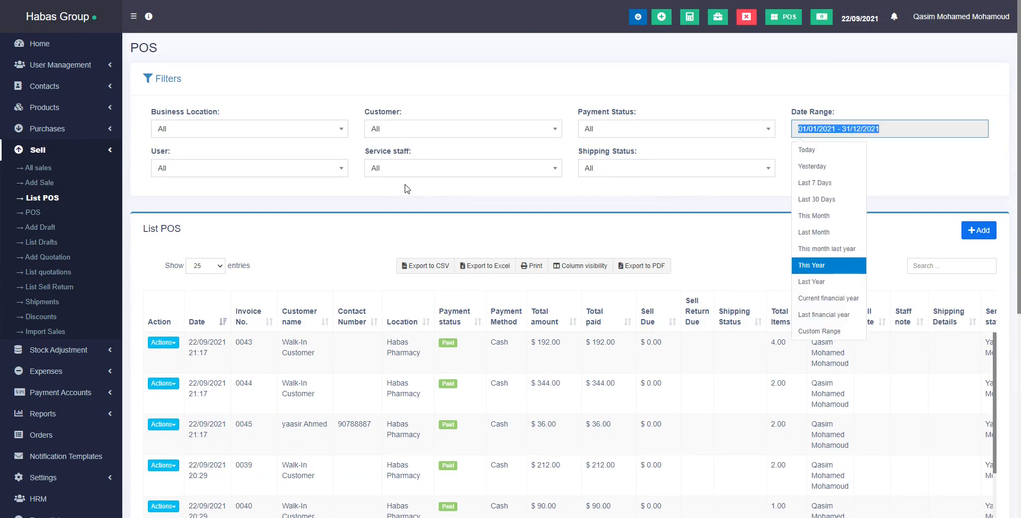
{"action": "left_click", "coordinate": [450, 187]}
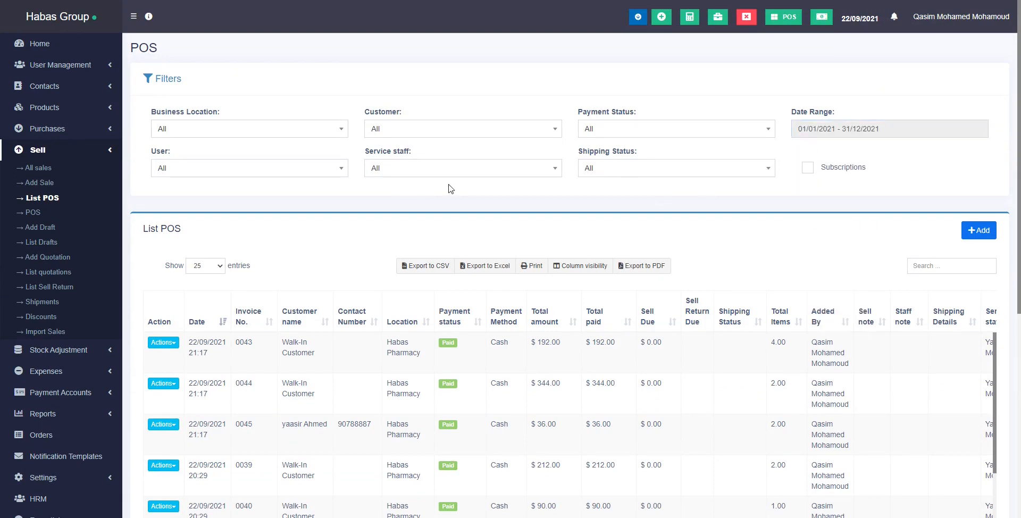
{"action": "left_click", "coordinate": [394, 171]}
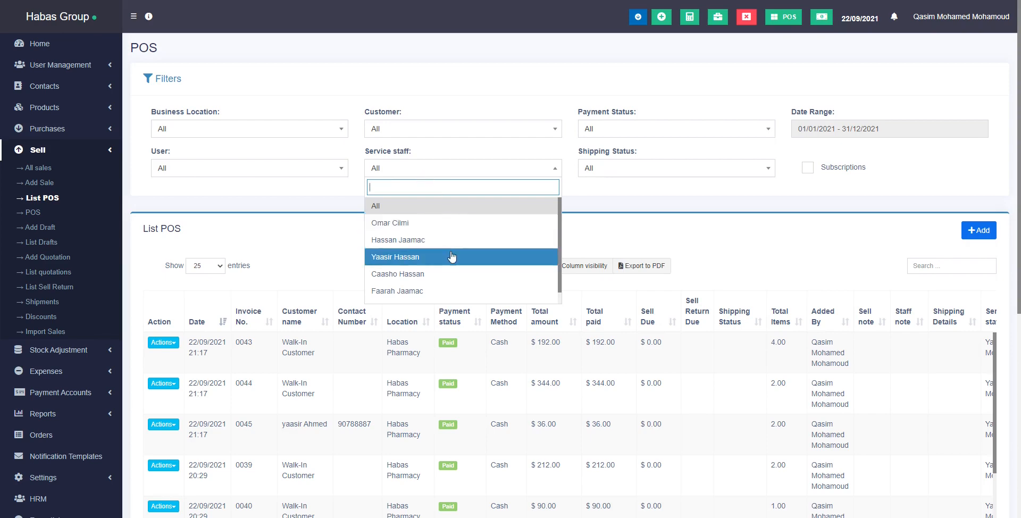
{"action": "scroll", "coordinate": [424, 276], "scroll_direction": "down", "scroll_amount": 1}
{"action": "left_click", "coordinate": [437, 298]}
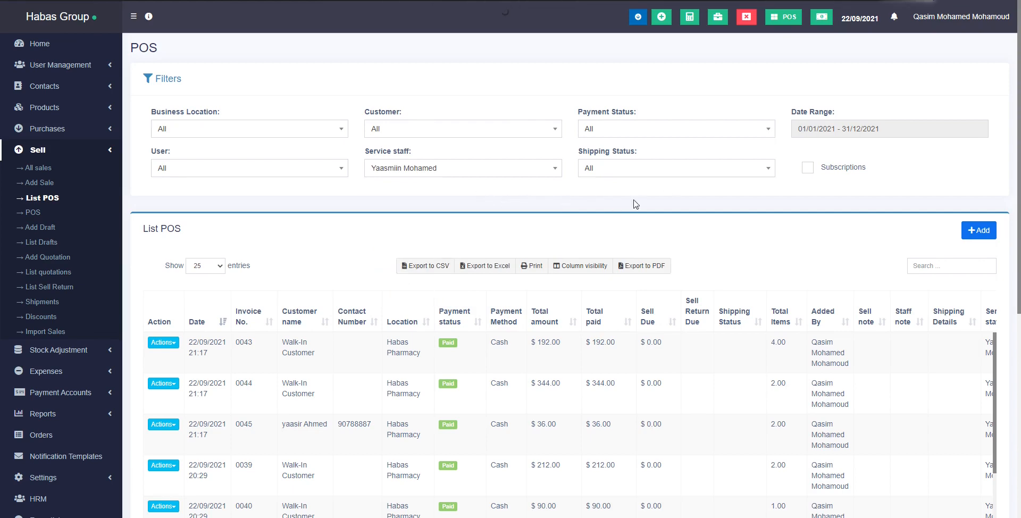
{"action": "scroll", "coordinate": [457, 316], "scroll_direction": "down", "scroll_amount": 5}
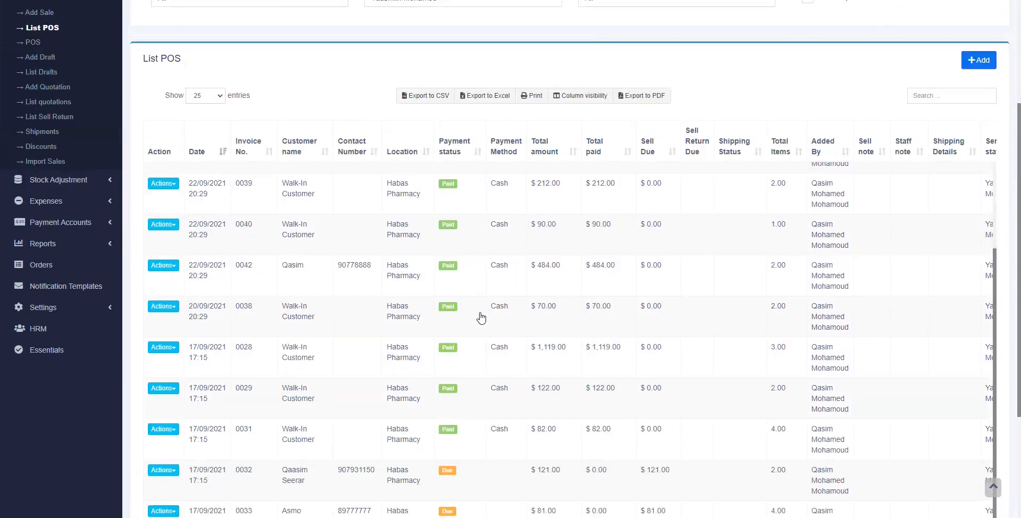
{"action": "scroll", "coordinate": [480, 318], "scroll_direction": "up", "scroll_amount": 4}
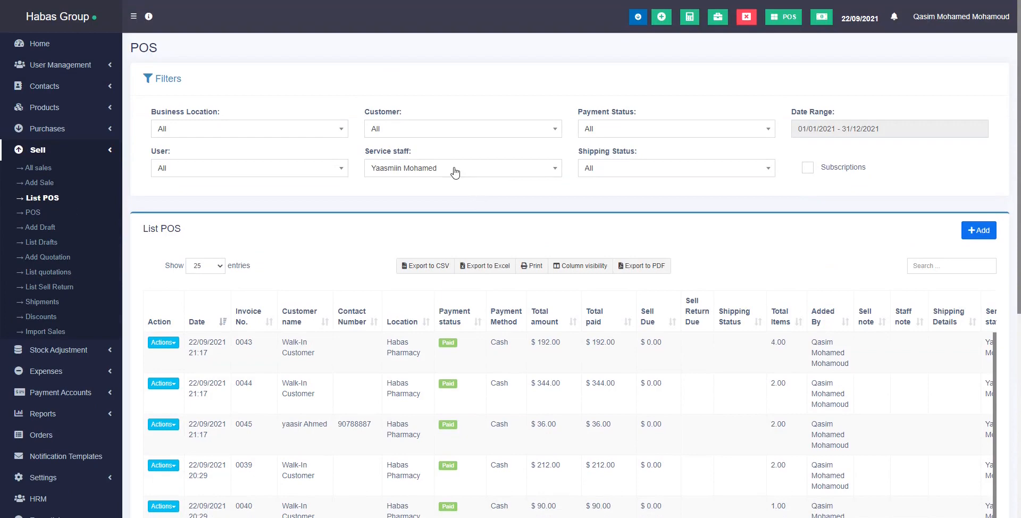
Switch to another service staff member and narrow the date range to today, 22/09/2021.
{"action": "left_click", "coordinate": [454, 169]}
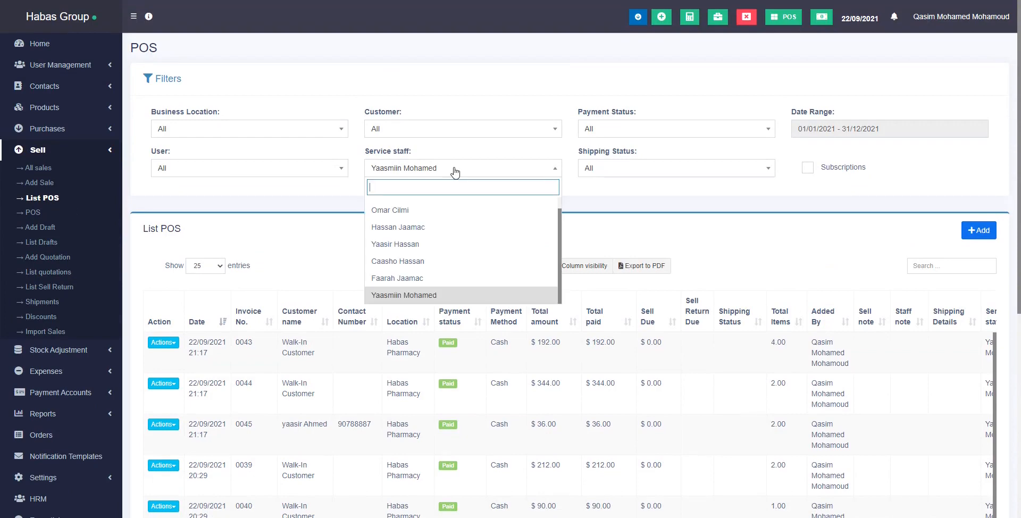
{"action": "left_click", "coordinate": [437, 210]}
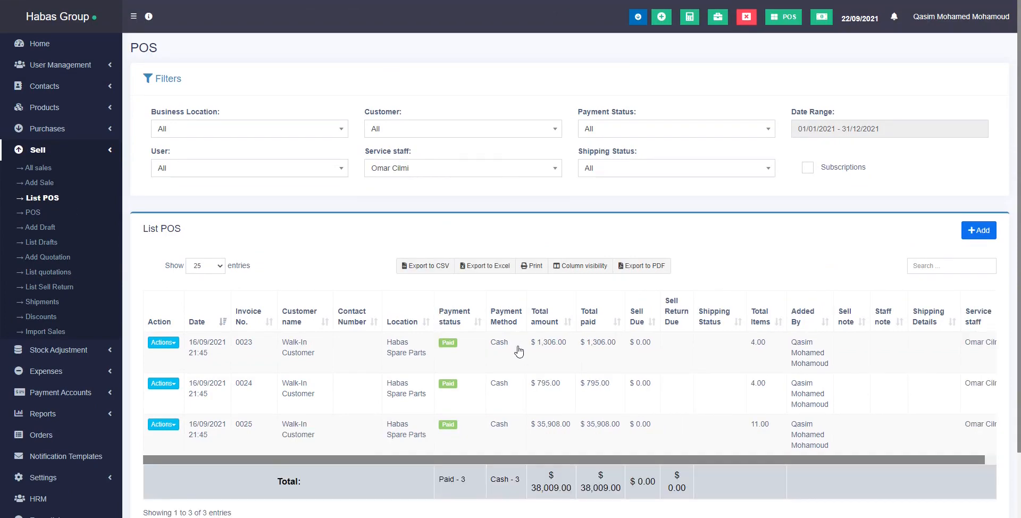
{"action": "scroll", "coordinate": [532, 351], "scroll_direction": "down", "scroll_amount": 1}
{"action": "scroll", "coordinate": [532, 352], "scroll_direction": "up", "scroll_amount": 1}
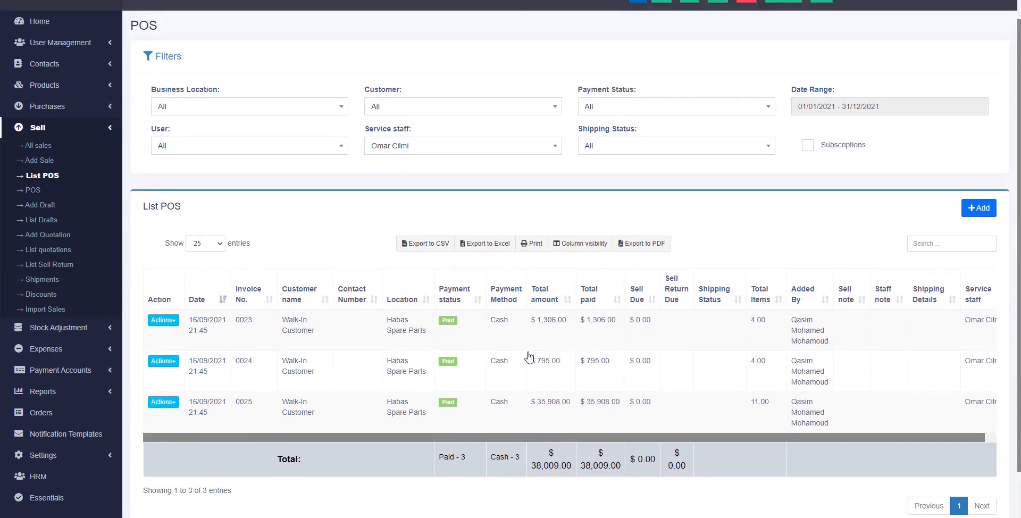
{"action": "left_click", "coordinate": [856, 110]}
{"action": "left_click", "coordinate": [795, 130]}
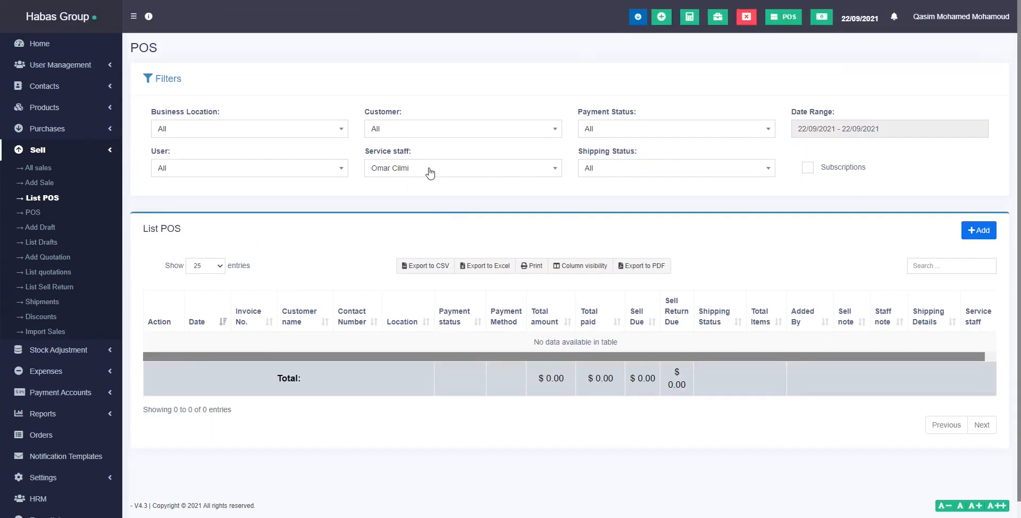
Try another staff member, return to the original one, and print the filtered sales list.
{"action": "left_click", "coordinate": [429, 147]}
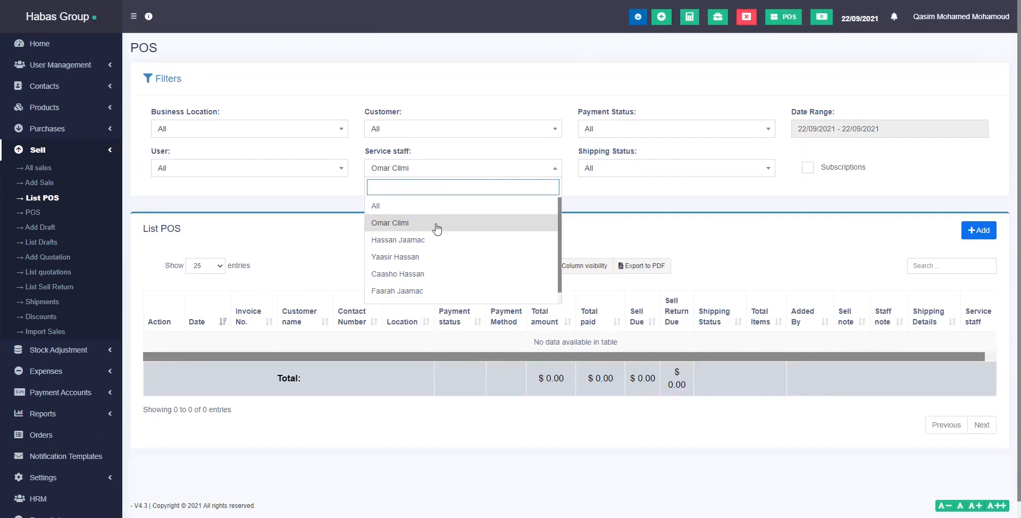
{"action": "scroll", "coordinate": [431, 273], "scroll_direction": "down", "scroll_amount": 1}
{"action": "left_click", "coordinate": [431, 278]}
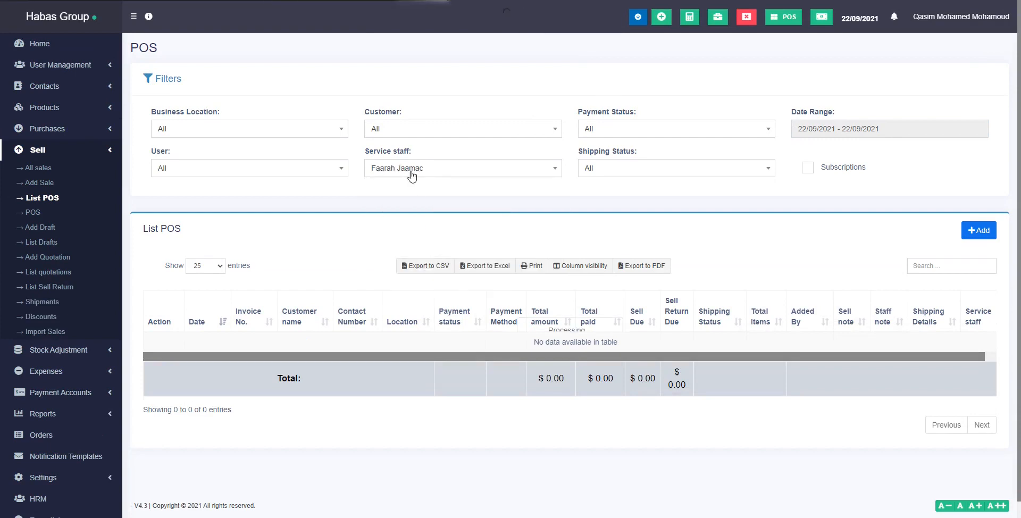
{"action": "left_click", "coordinate": [411, 171]}
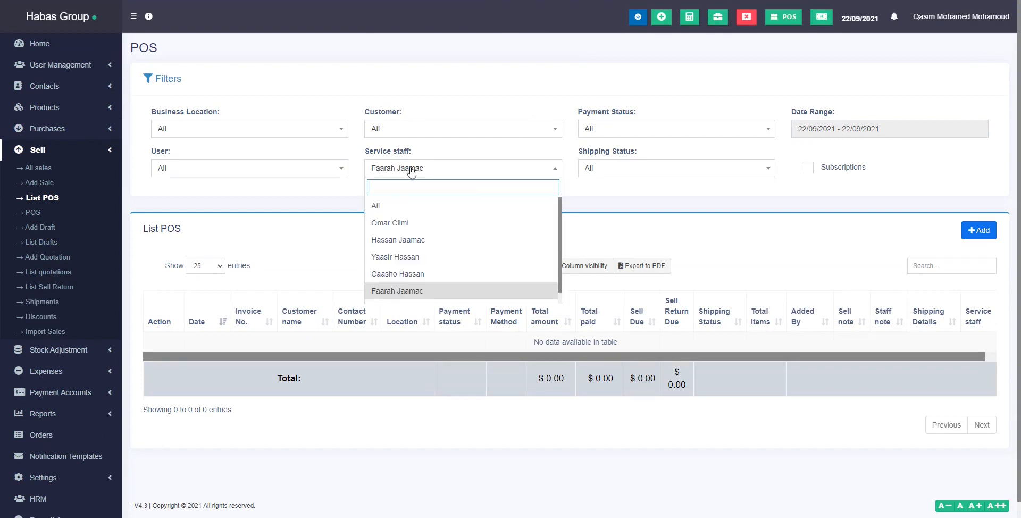
{"action": "scroll", "coordinate": [422, 292], "scroll_direction": "down", "scroll_amount": 1}
{"action": "left_click", "coordinate": [418, 292]}
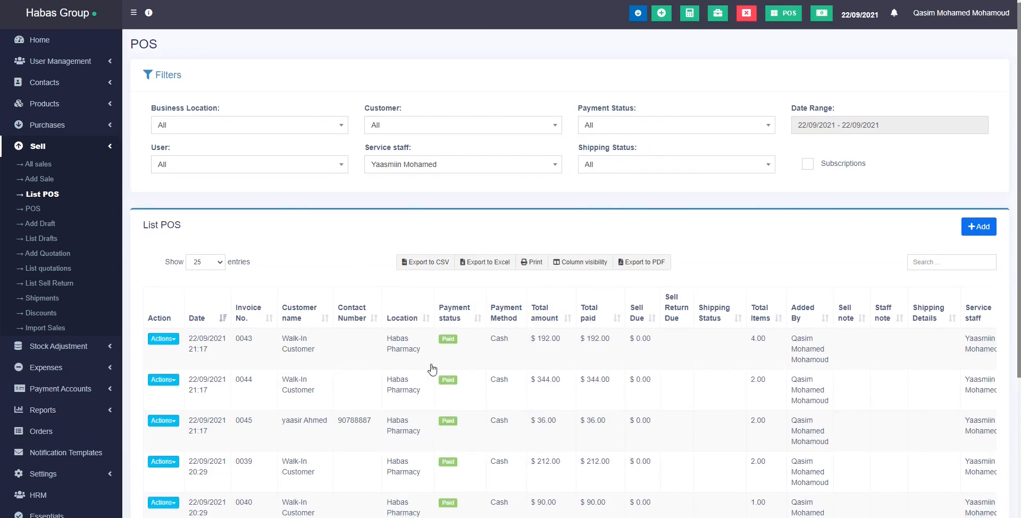
{"action": "scroll", "coordinate": [460, 312], "scroll_direction": "down", "scroll_amount": 3}
{"action": "scroll", "coordinate": [459, 311], "scroll_direction": "up", "scroll_amount": 3}
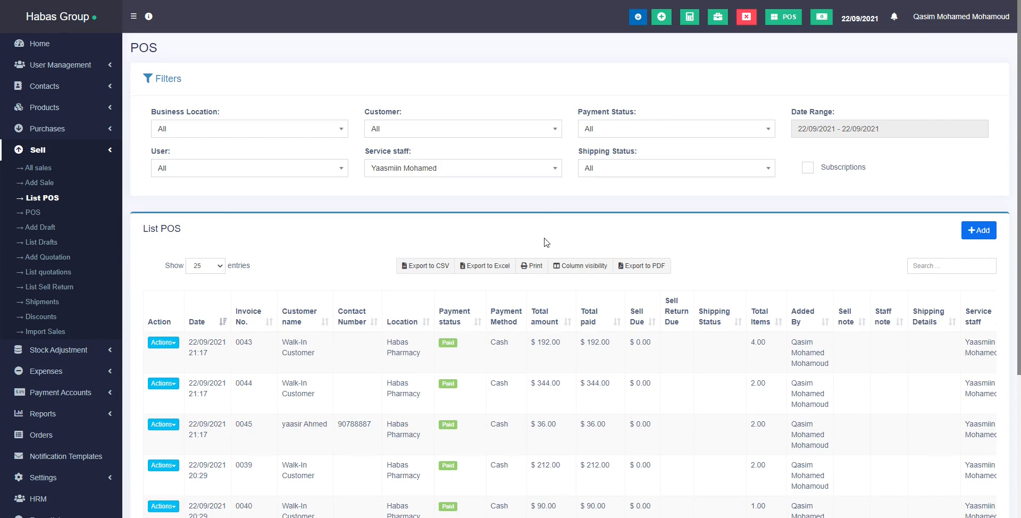
{"action": "left_click", "coordinate": [519, 269]}
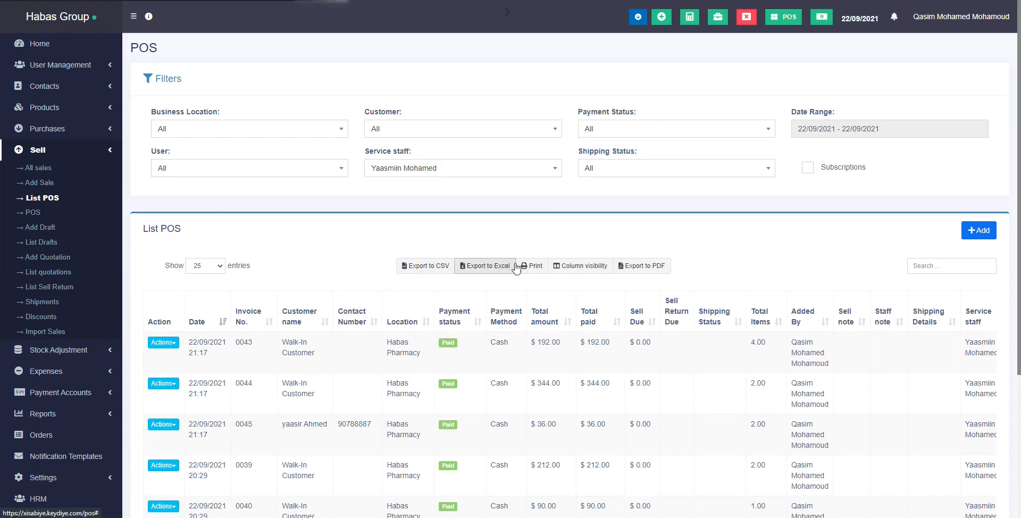